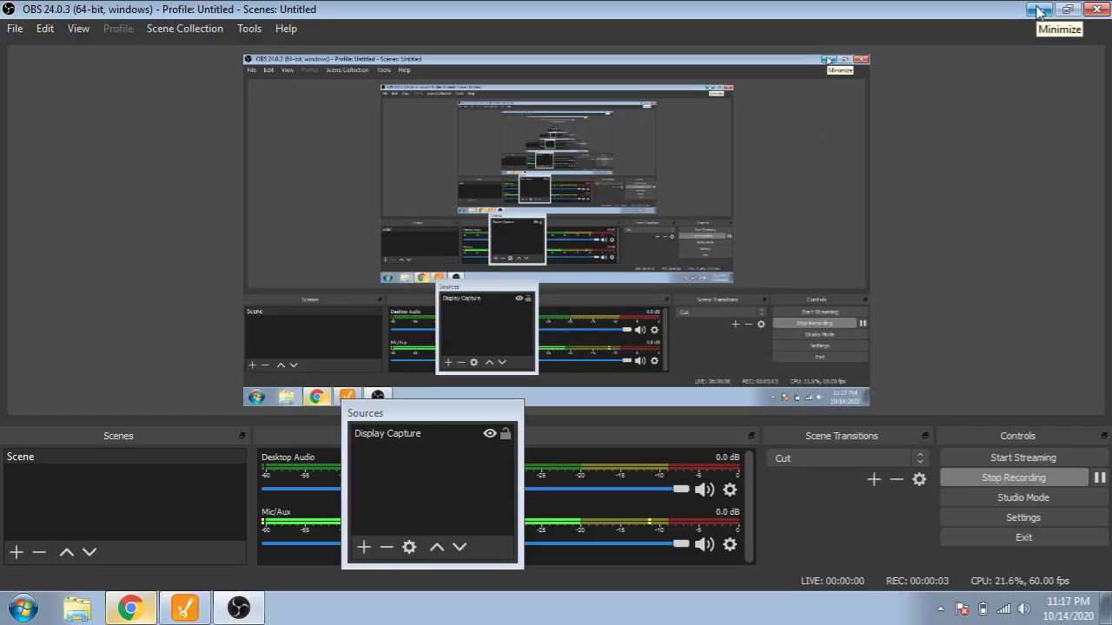
Minimize OBS Studio and restore Ignition Designer showing the mysiemens project's empty Main Window
left_click(1038, 11)
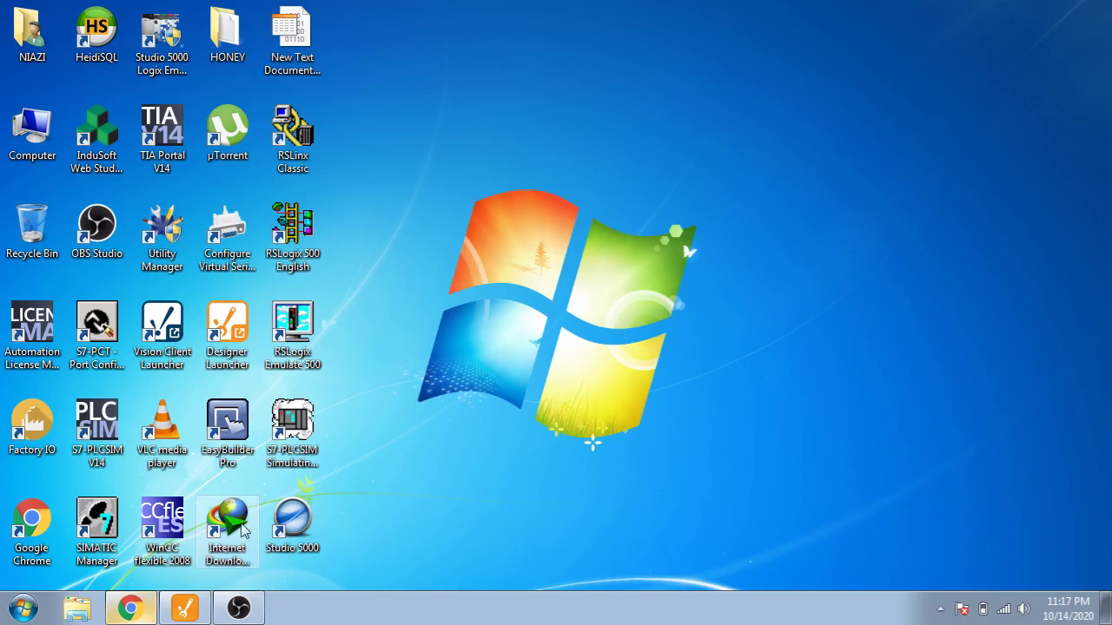
left_click(185, 608)
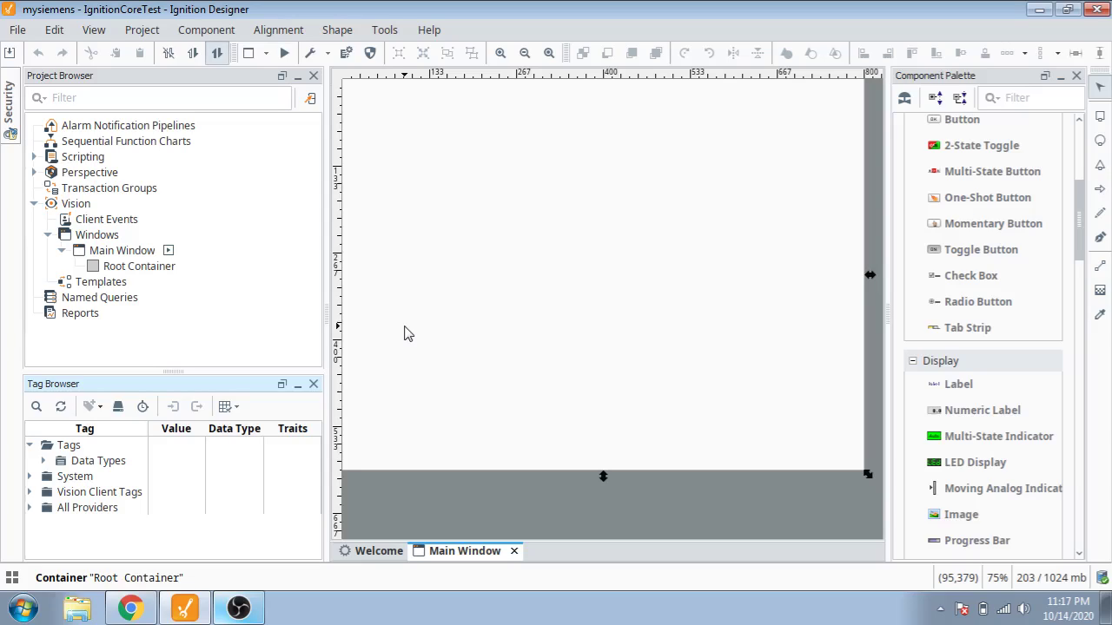
Create a new standard Memory Tag under the Tags folder
right_click(73, 447)
mouse_move(161, 498)
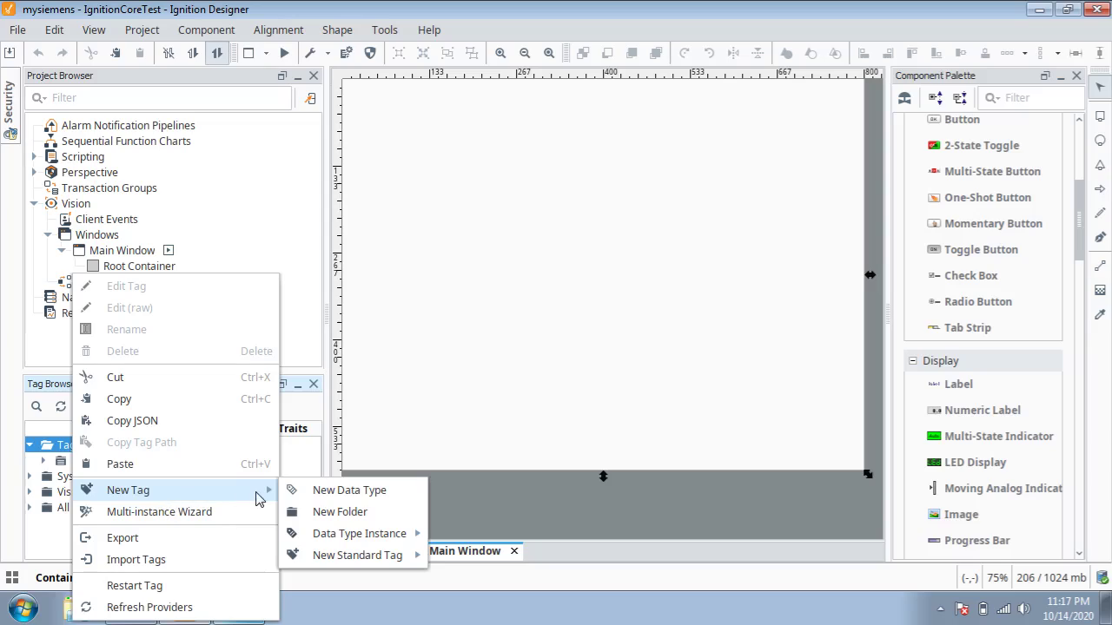
mouse_move(363, 564)
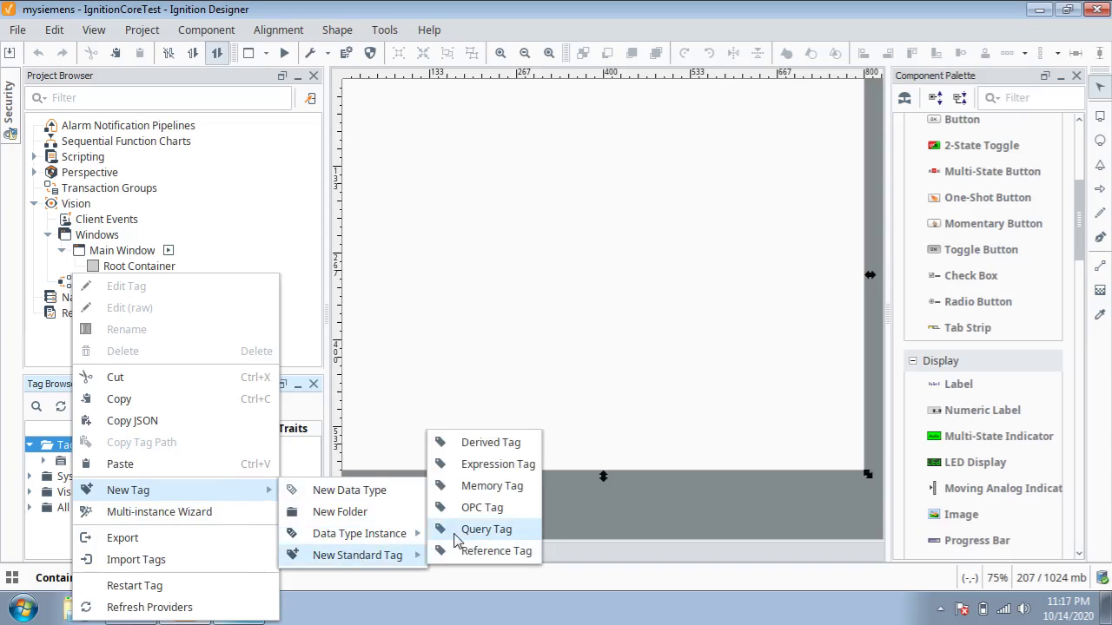
left_click(489, 485)
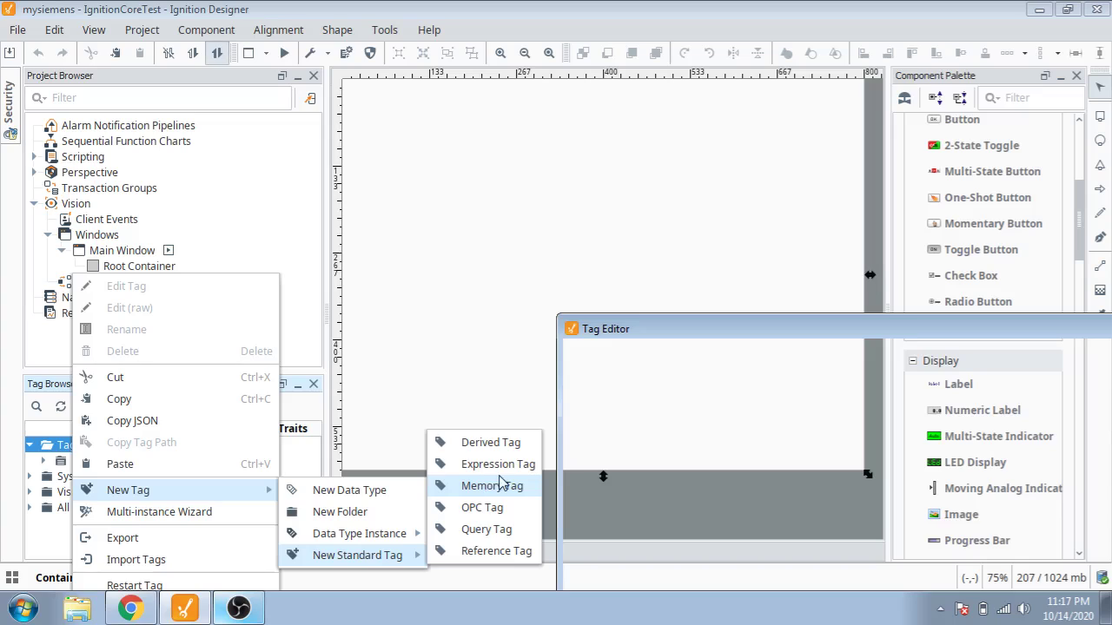
left_click_drag(632, 334, 323, 85)
Name the tag Button, set Data Type Boolean with initial value false, and save it
left_click(632, 234)
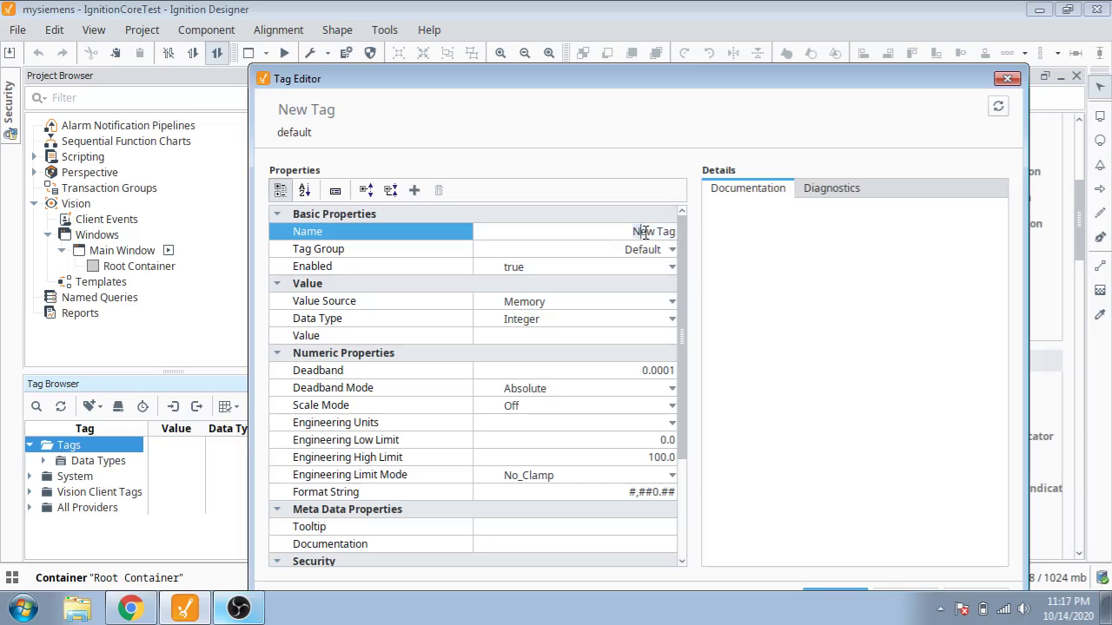
left_click(644, 232)
type("Button")
left_click(672, 327)
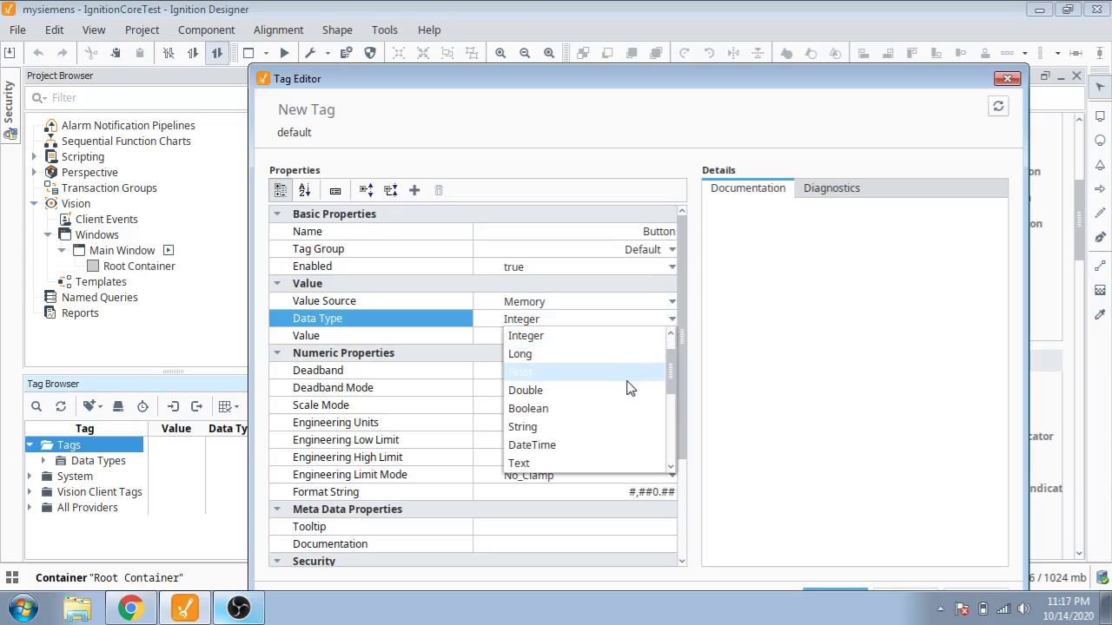
left_click(625, 414)
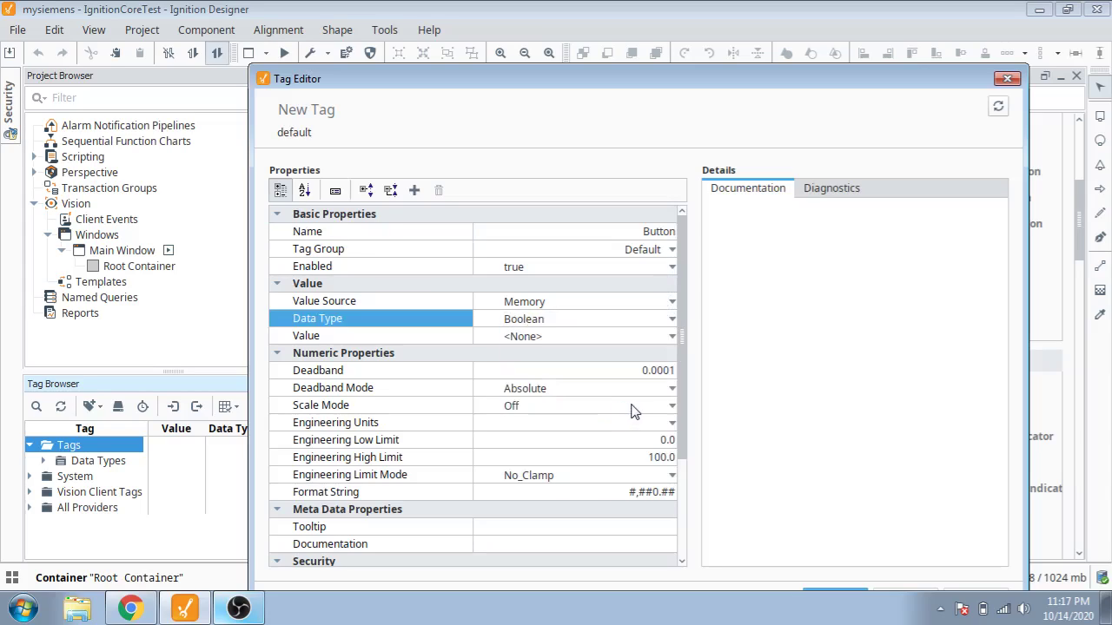
left_click(673, 338)
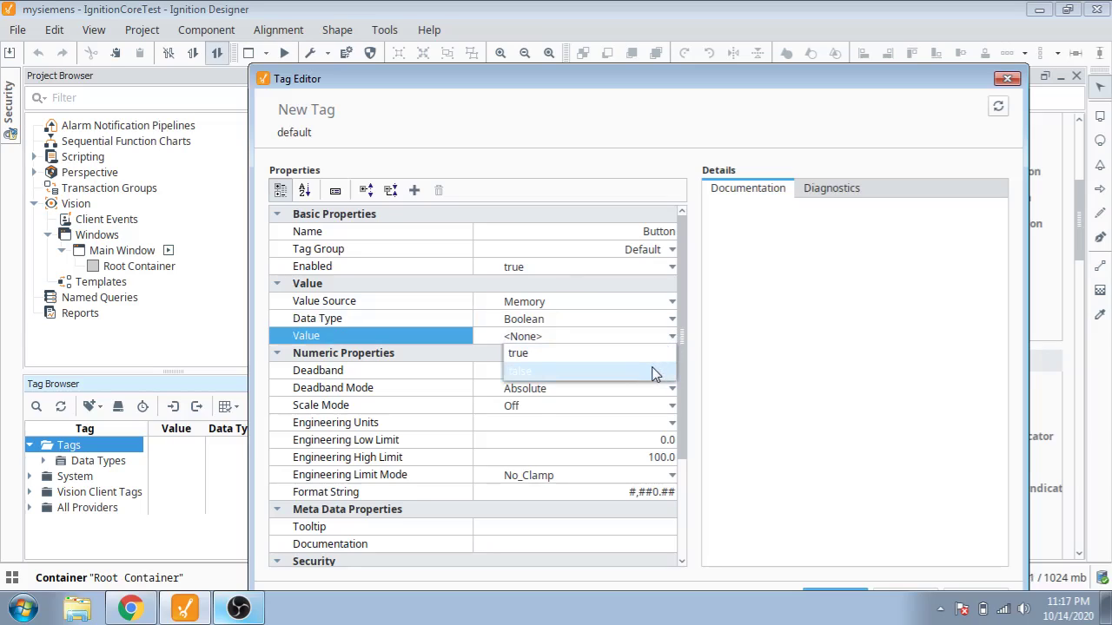
left_click(655, 370)
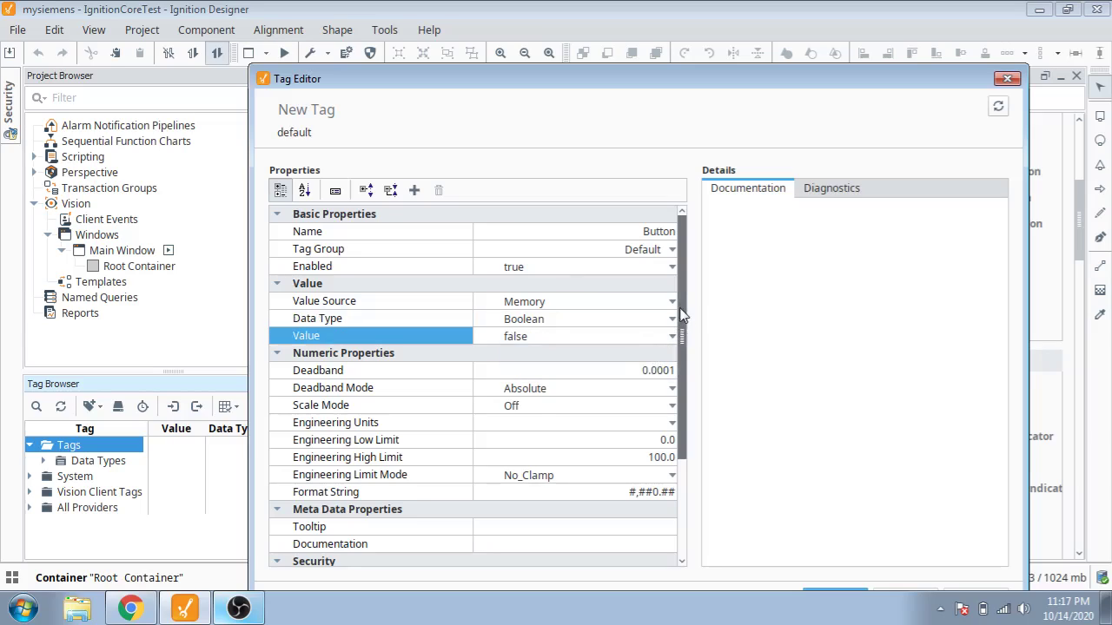
left_click_drag(681, 330, 681, 356)
scroll(681, 356, "down", 2)
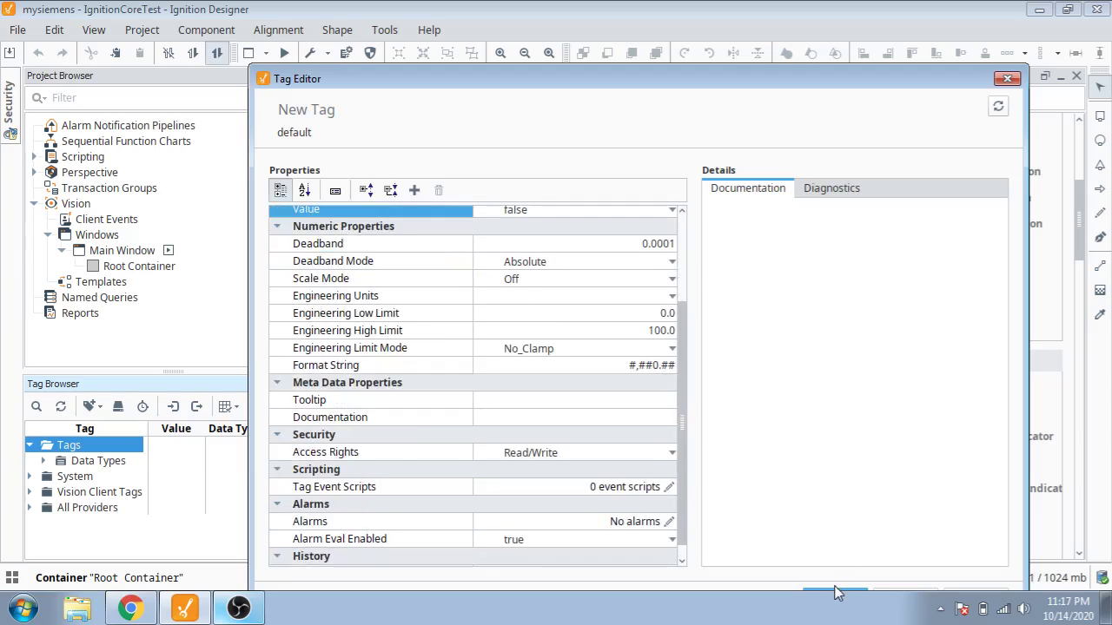
left_click(836, 593)
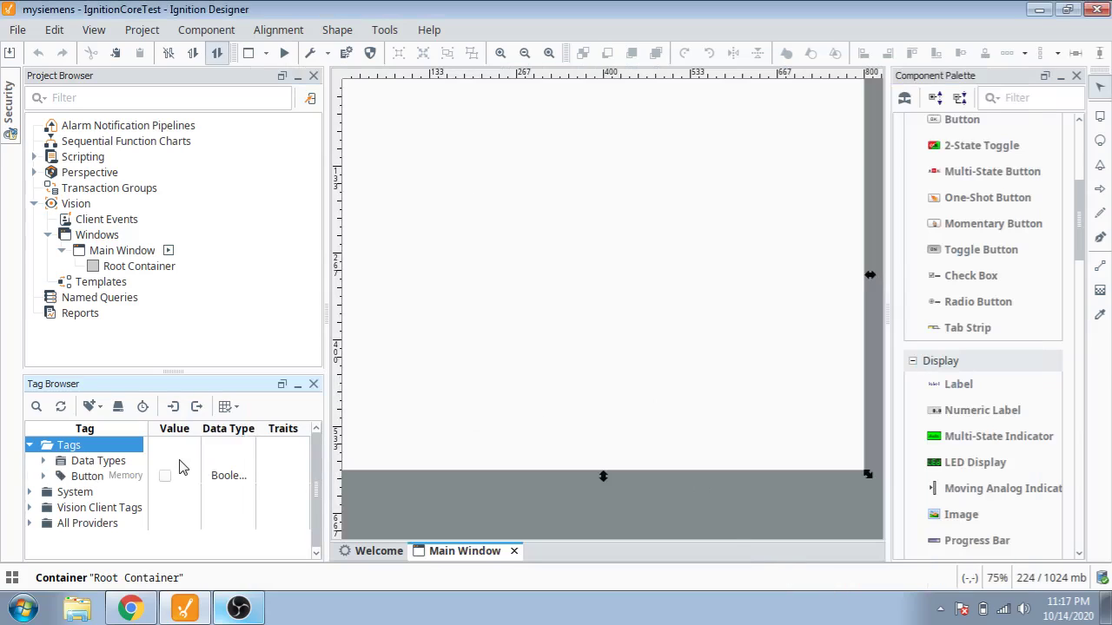
Create another standard Memory Tag under the Tags folder
right_click(93, 451)
mouse_move(229, 492)
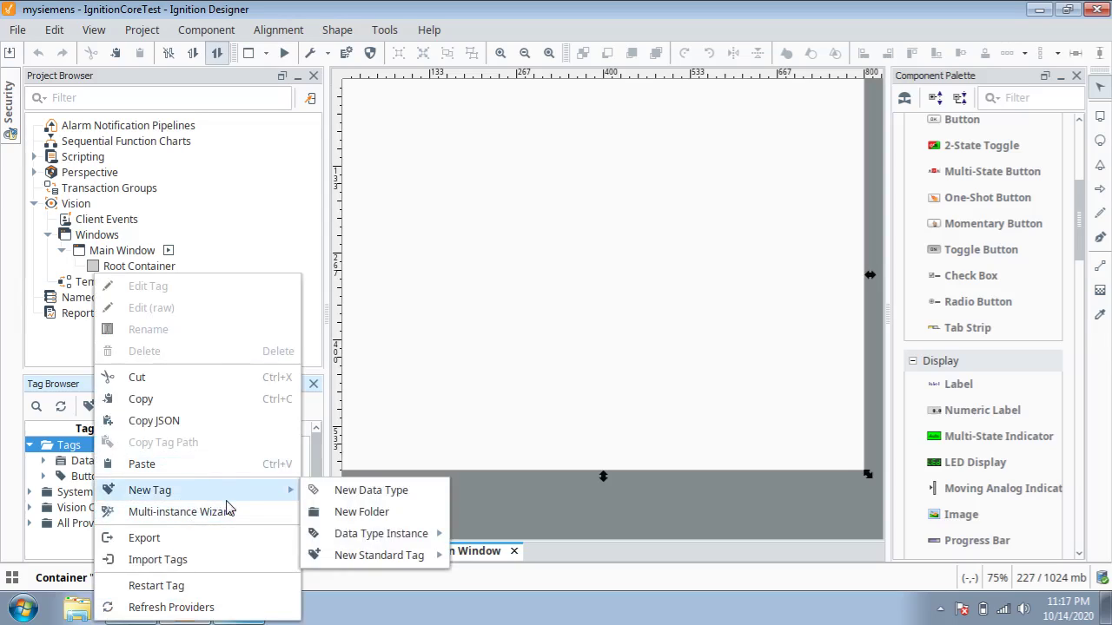
mouse_move(373, 557)
left_click(485, 489)
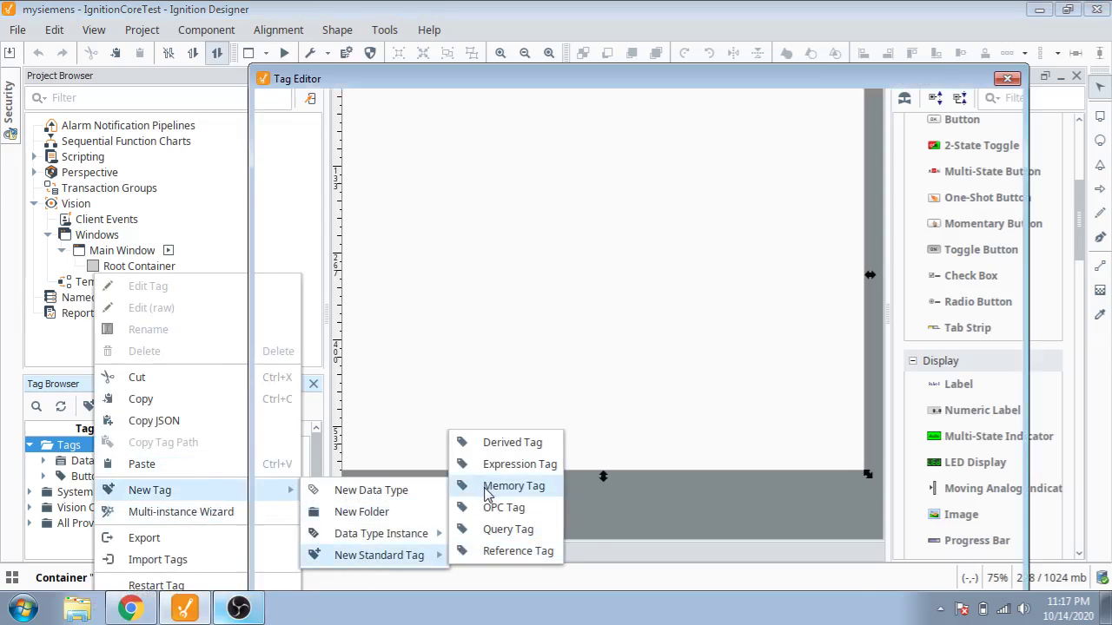
scroll(679, 321, "up", 3)
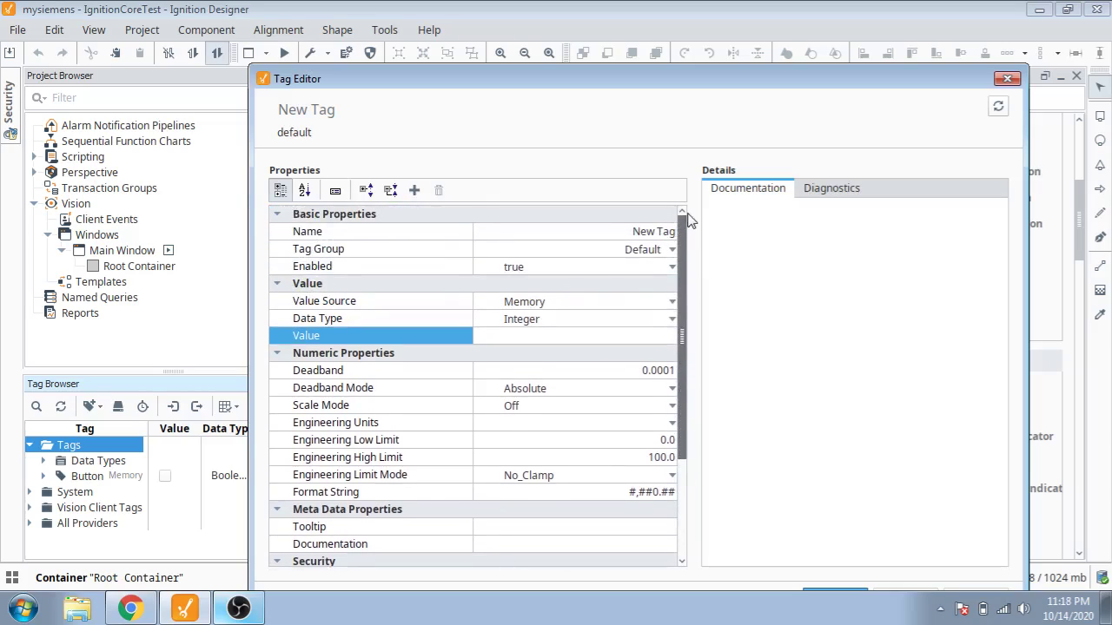
Name the tag Integer, keep Memory source and Integer data type, then apply and save
left_click(636, 230)
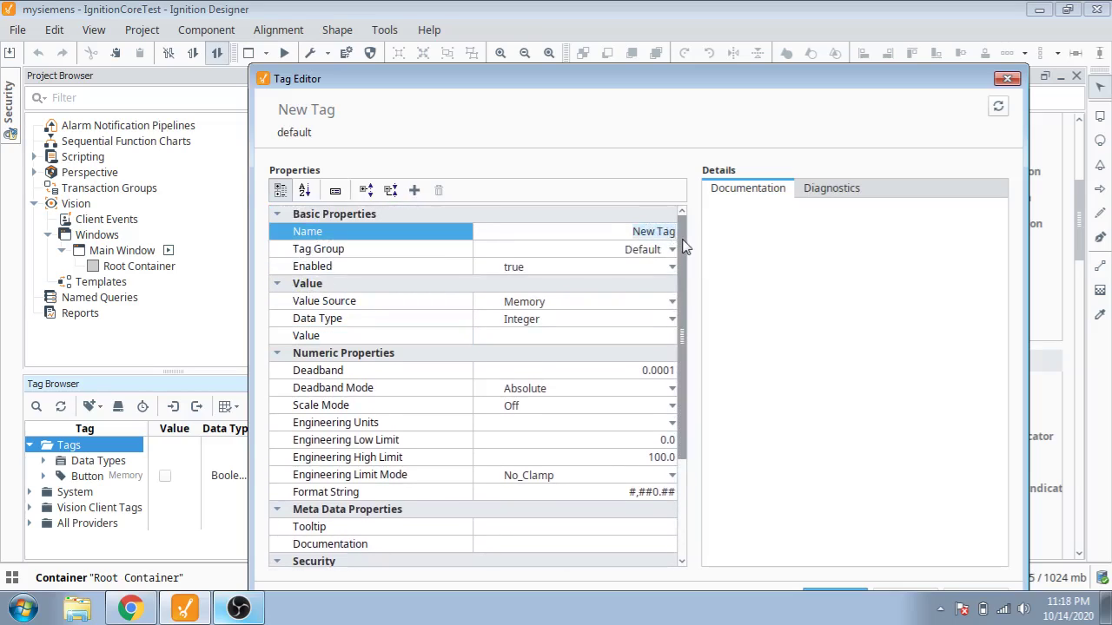
key("BackSpace")
left_click(671, 302)
left_click(671, 304)
left_click(672, 320)
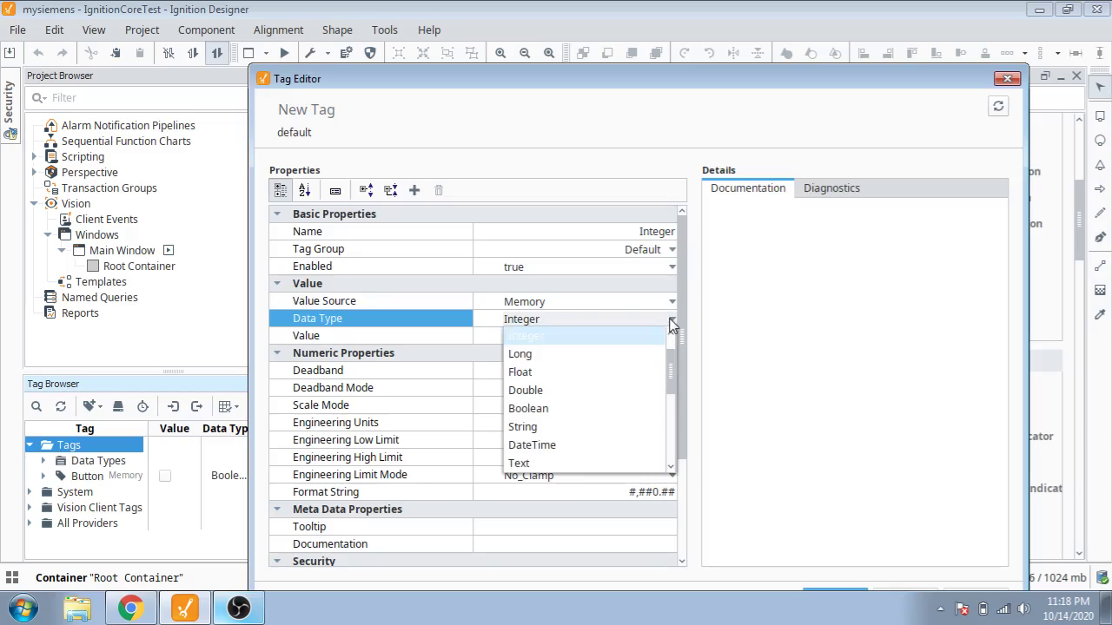
left_click(671, 322)
left_click(665, 270)
left_click(664, 271)
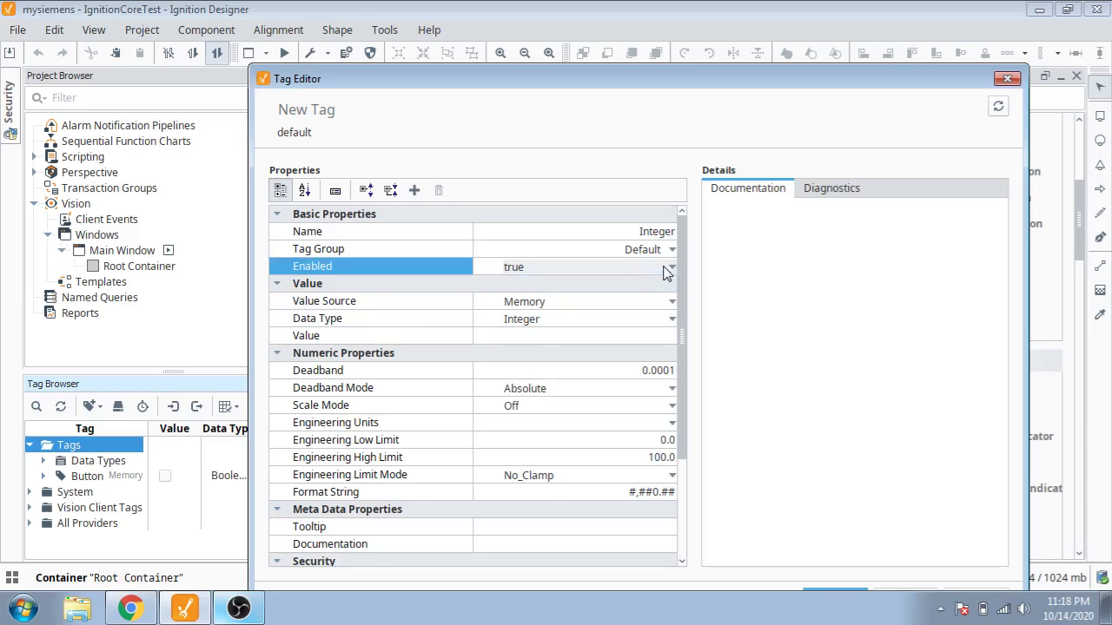
left_click_drag(855, 82, 858, 32)
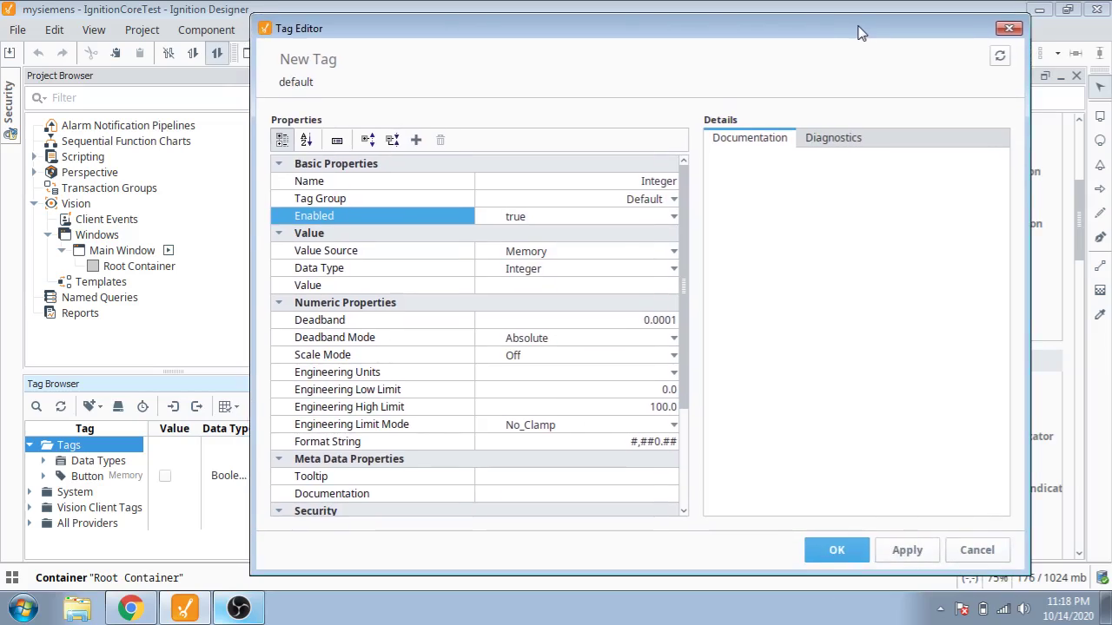
left_click(903, 549)
left_click(833, 550)
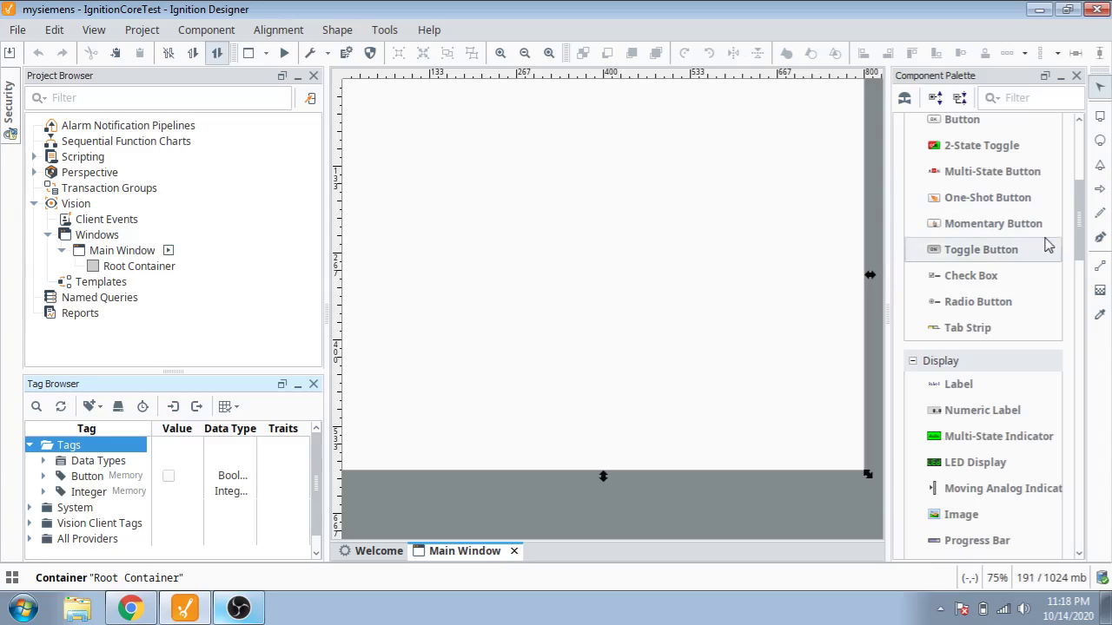
Add a Slider and a 2-State Toggle below it, nudging both slightly left
scroll(1082, 241, "up", 1)
left_click_drag(1082, 241, 1083, 172)
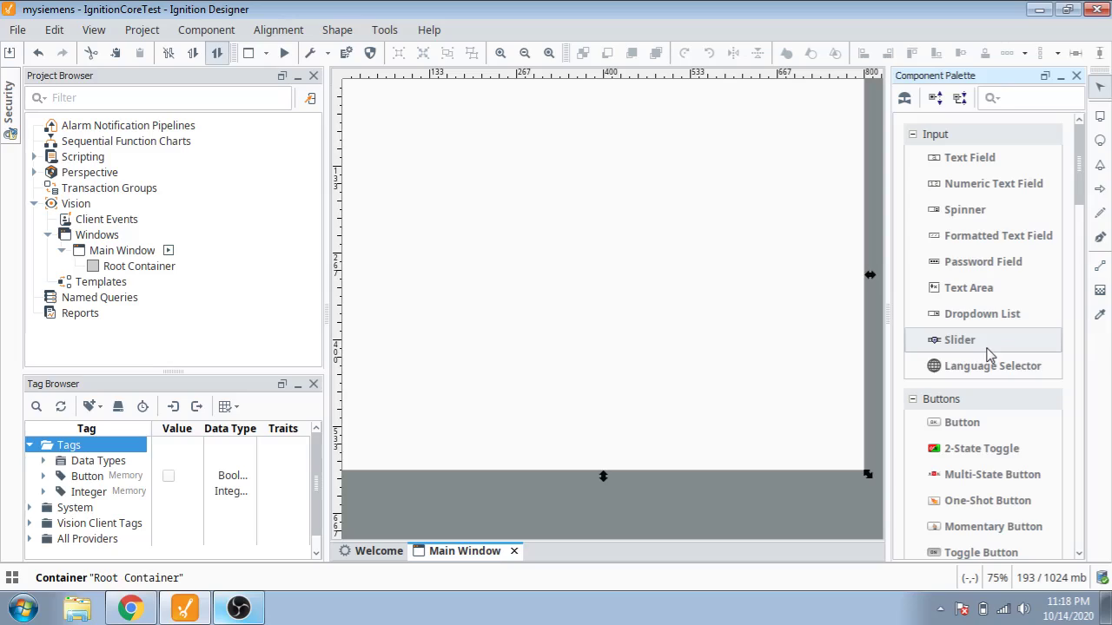
left_click_drag(986, 353, 718, 334)
left_click_drag(403, 212, 408, 216)
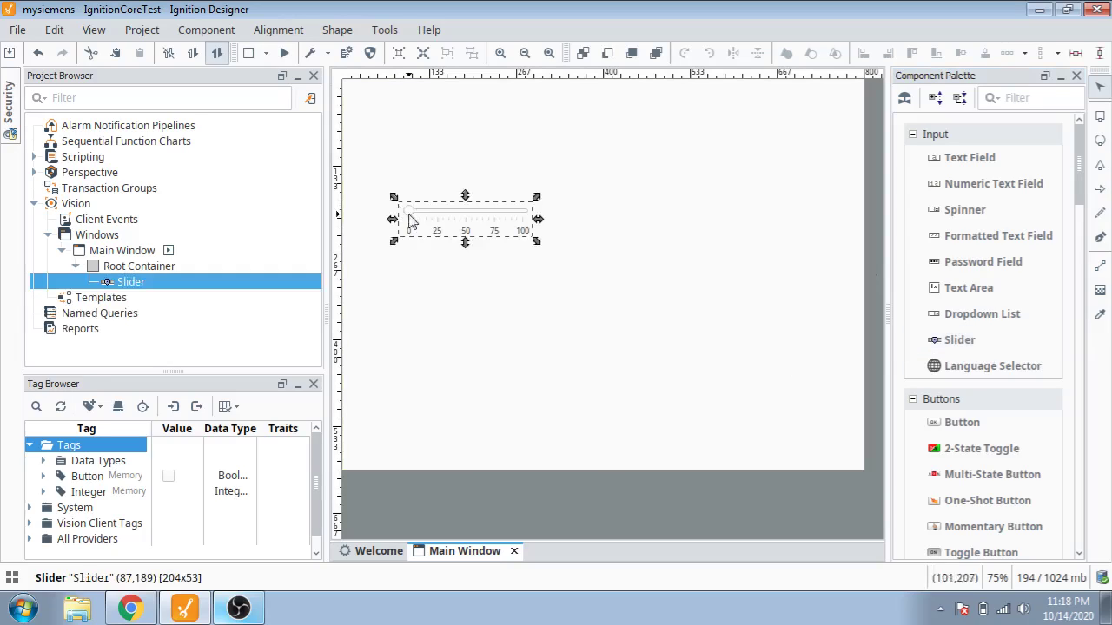
left_click_drag(973, 450, 454, 316)
left_click_drag(504, 230, 473, 236)
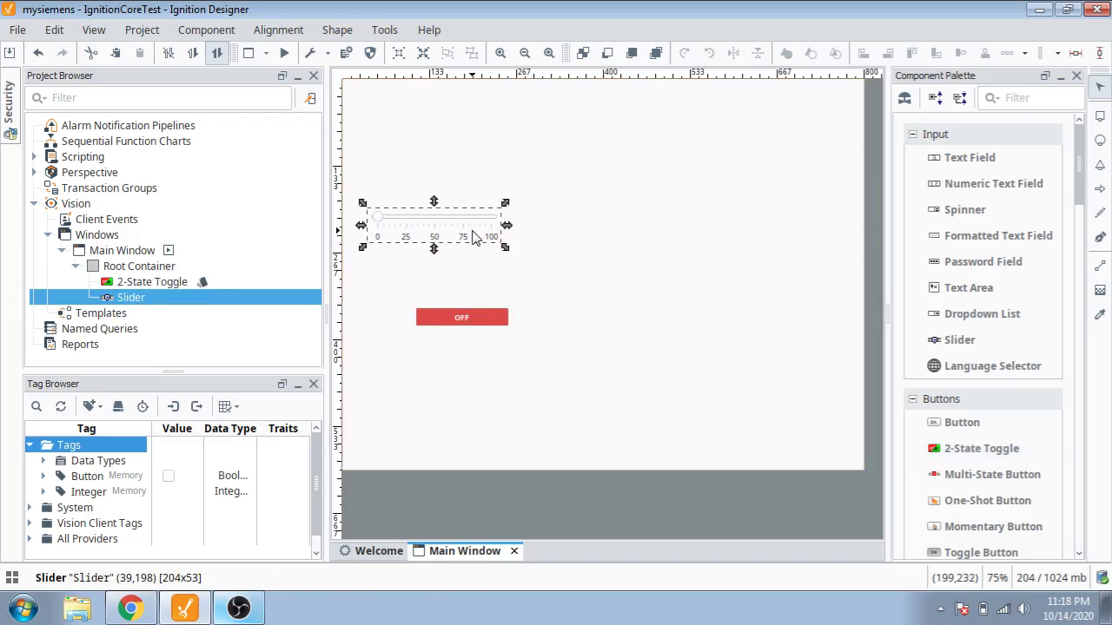
left_click_drag(512, 323, 480, 323)
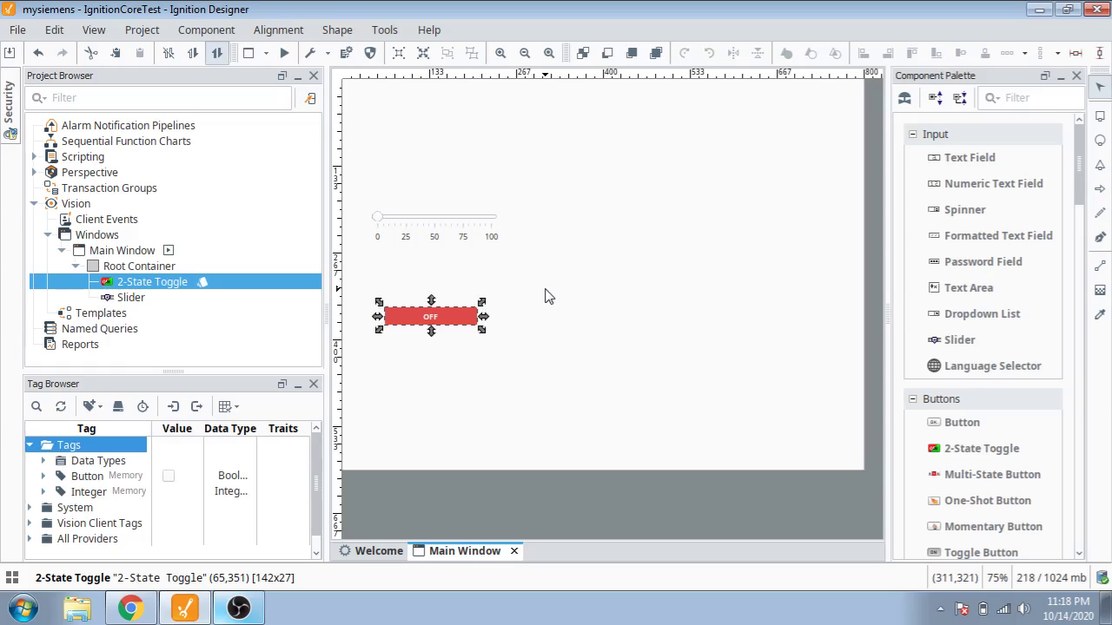
left_click(905, 97)
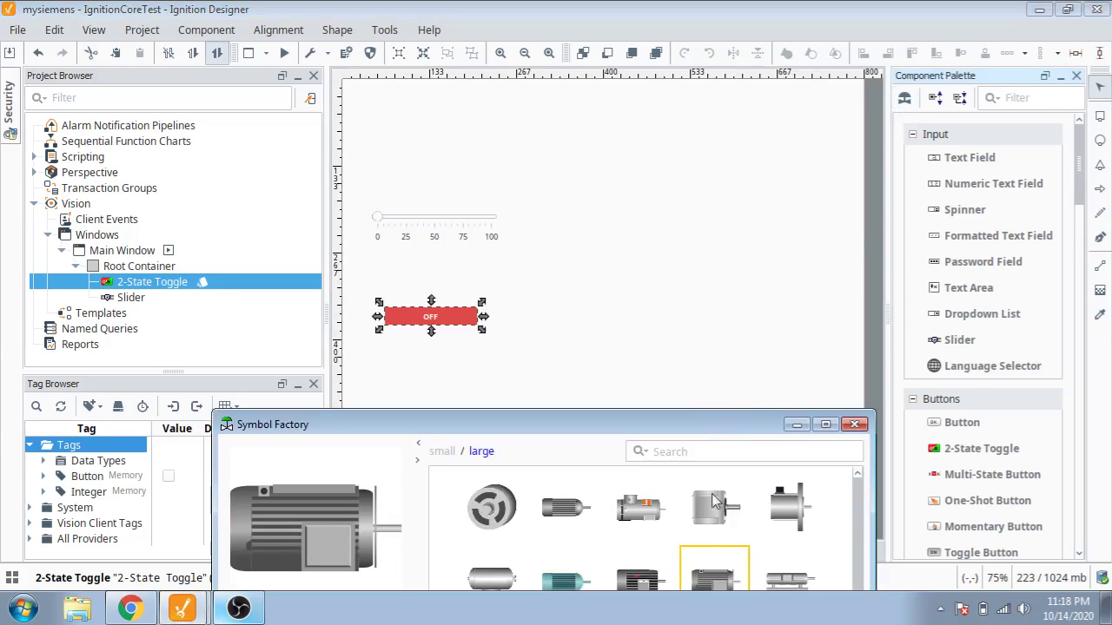
left_click_drag(714, 577, 654, 365)
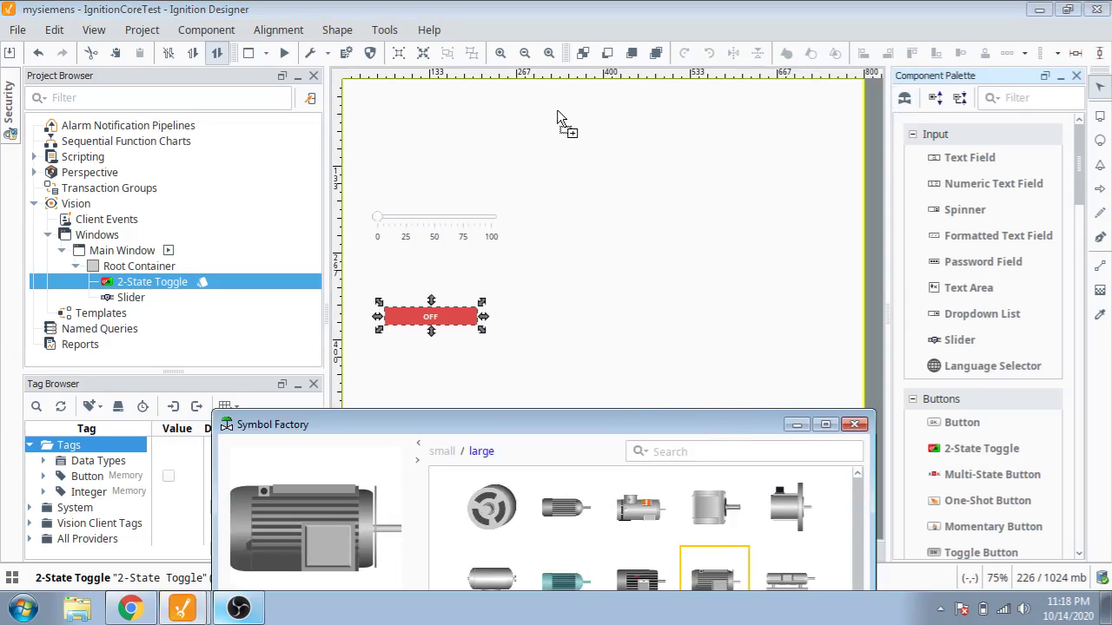
left_click_drag(556, 109, 556, 109)
left_click_drag(628, 186, 608, 252)
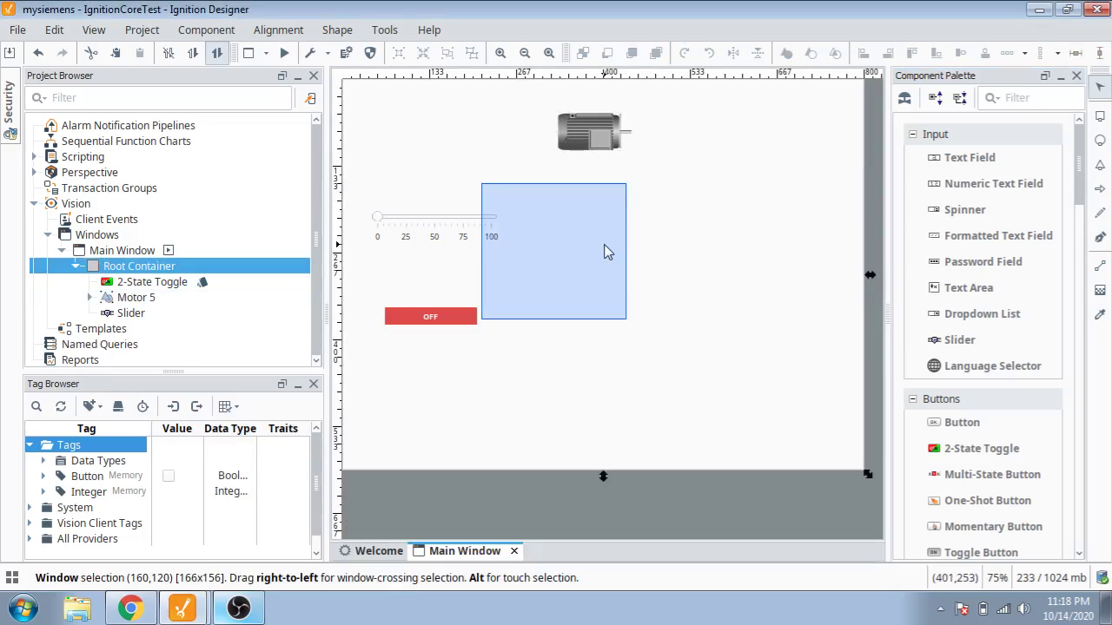
right_click(569, 254)
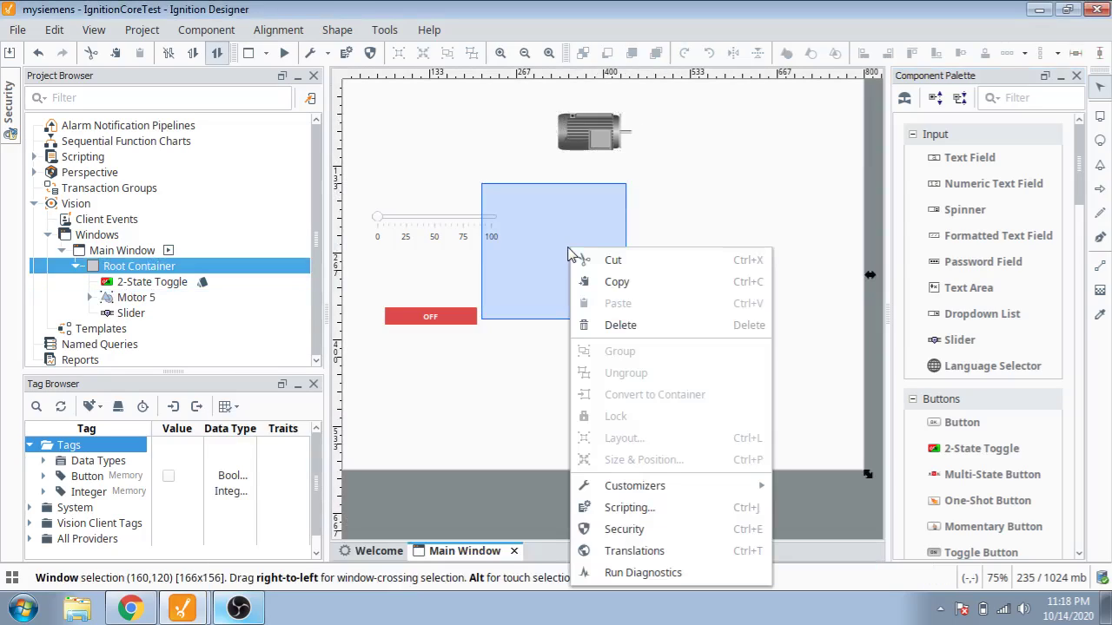
left_click(187, 613)
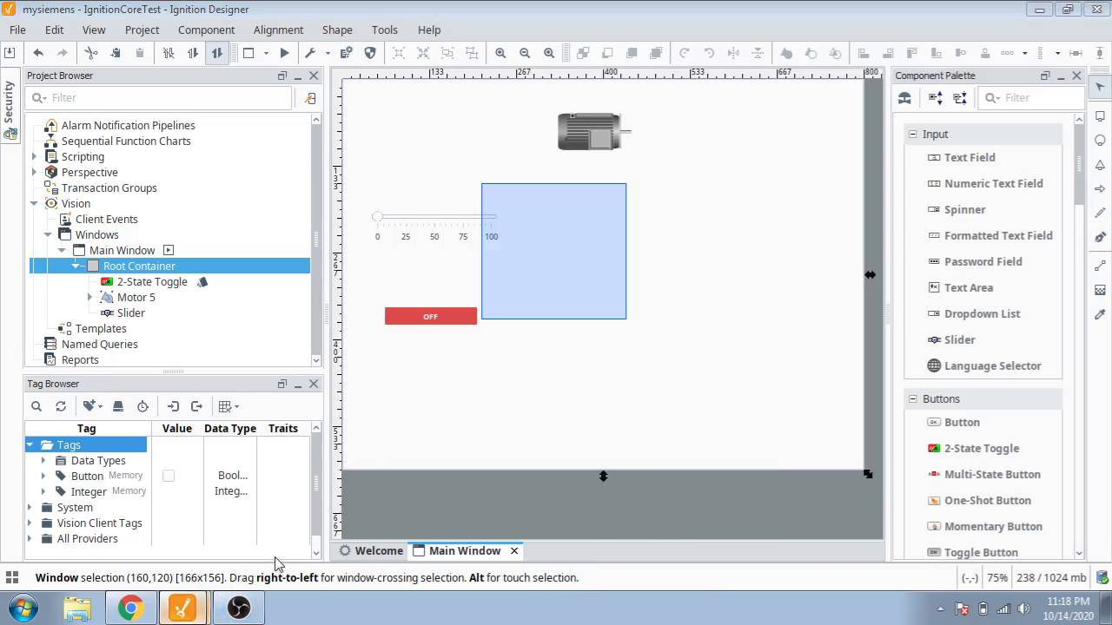
right_click(631, 329)
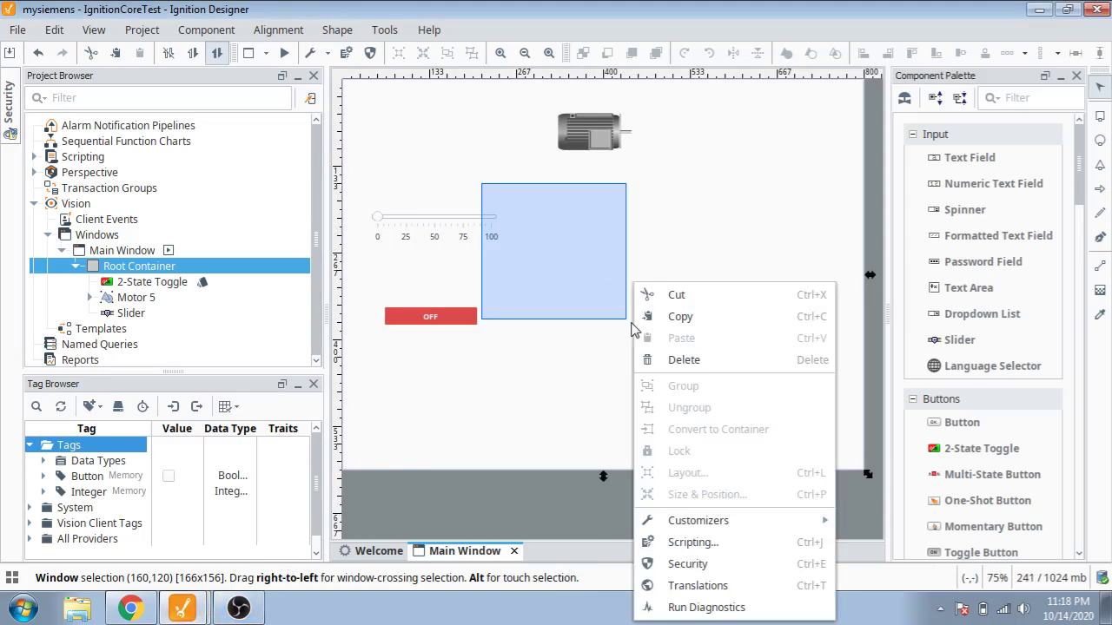
left_click(662, 360)
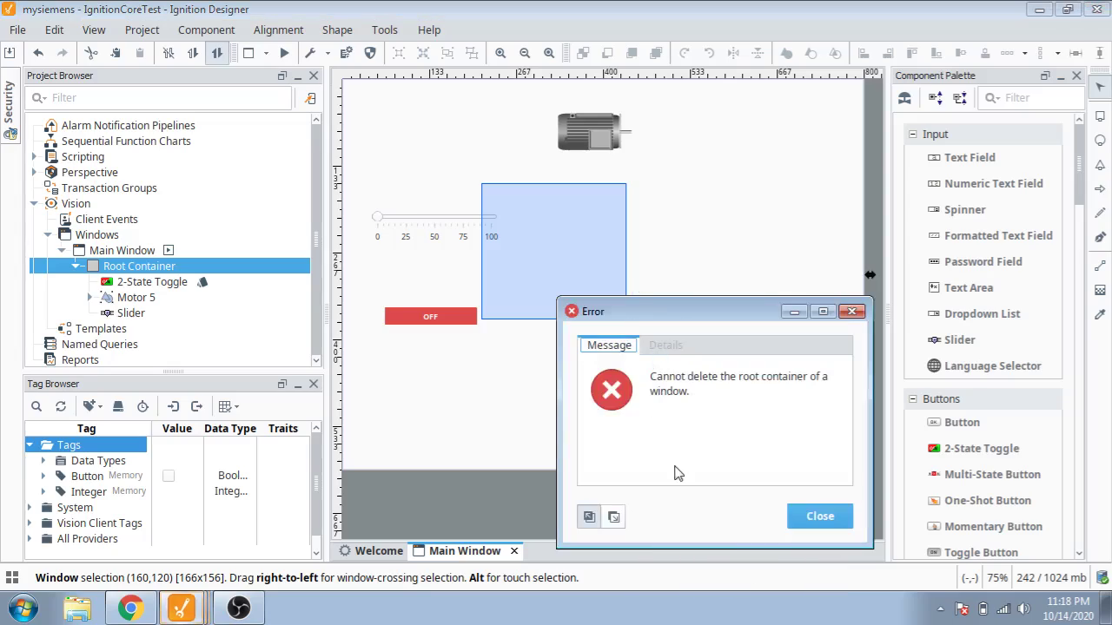
left_click(792, 514)
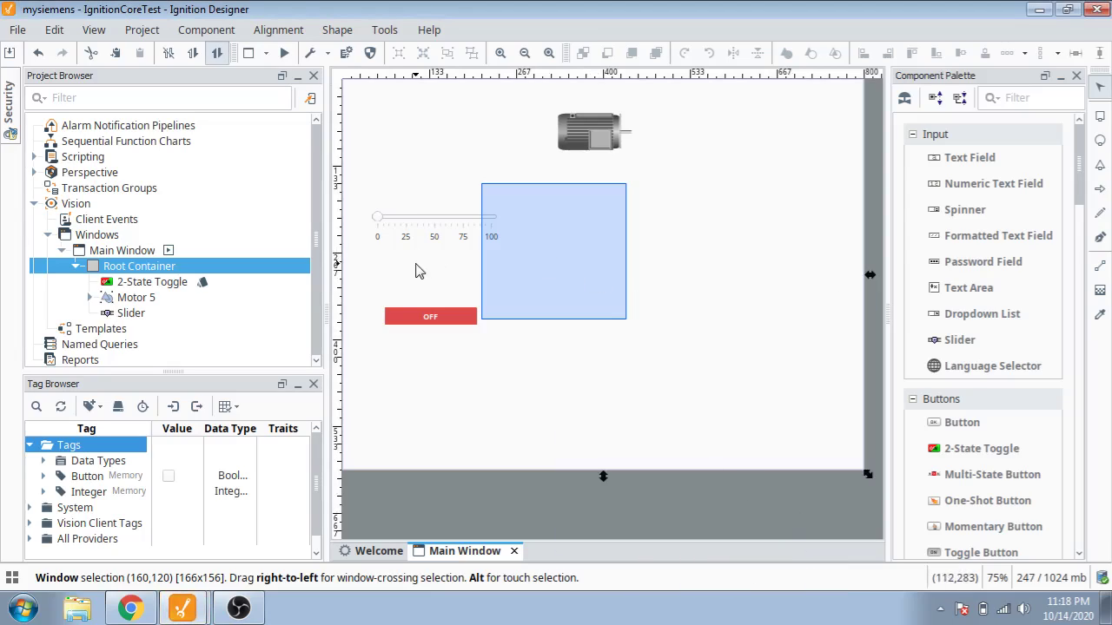
left_click(426, 293)
left_click(429, 314)
left_click(569, 213)
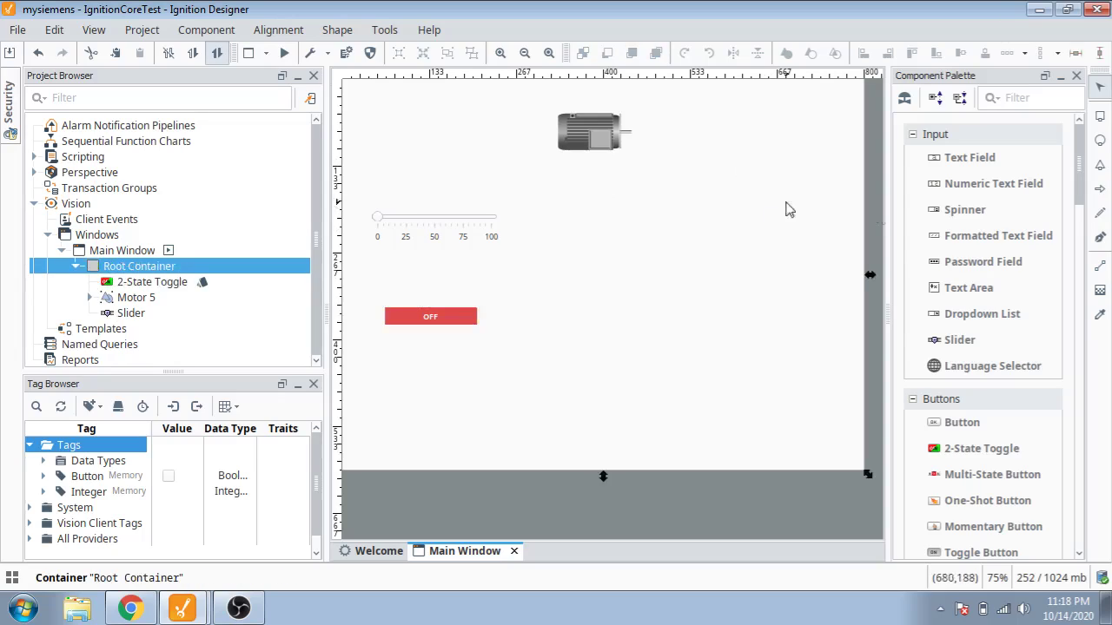
Place a Multi-State Indicator from the Display palette on the Main Window
left_click_drag(1080, 207, 1081, 266)
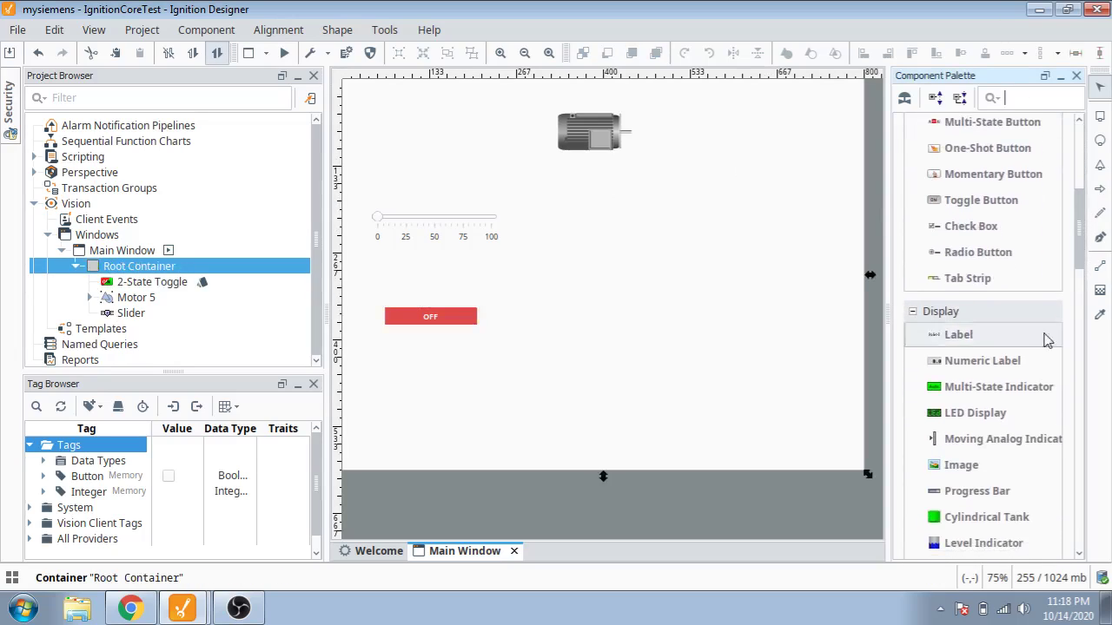
left_click_drag(1043, 386, 697, 358)
left_click_drag(663, 277, 650, 254)
Delete the indicator's state styles 2 and 3, then move it over the motor
right_click(637, 250)
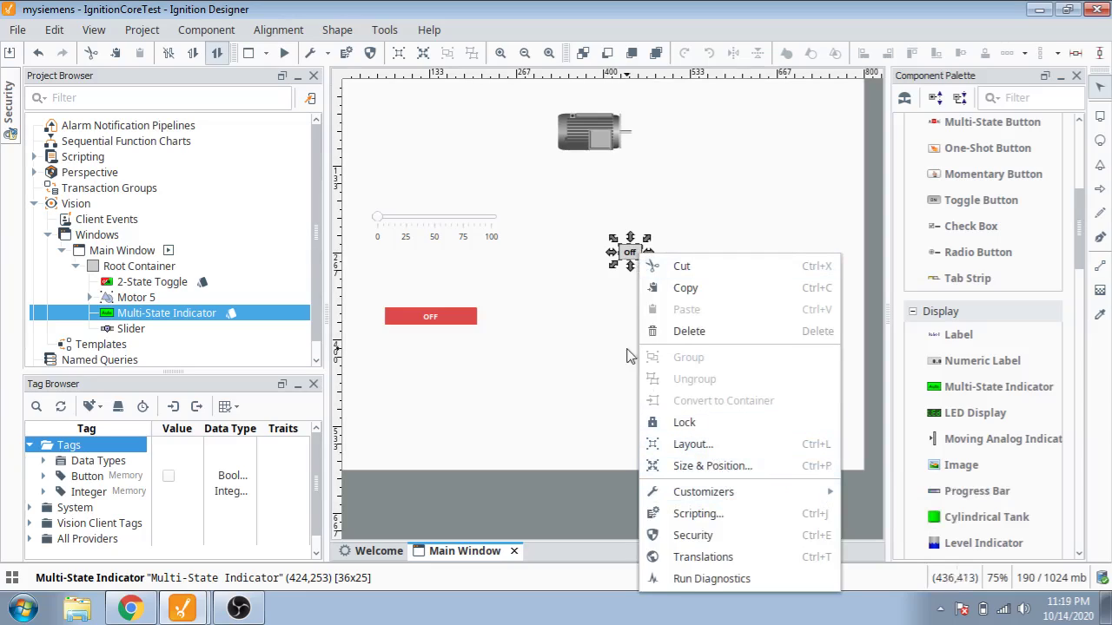
double_click(630, 254)
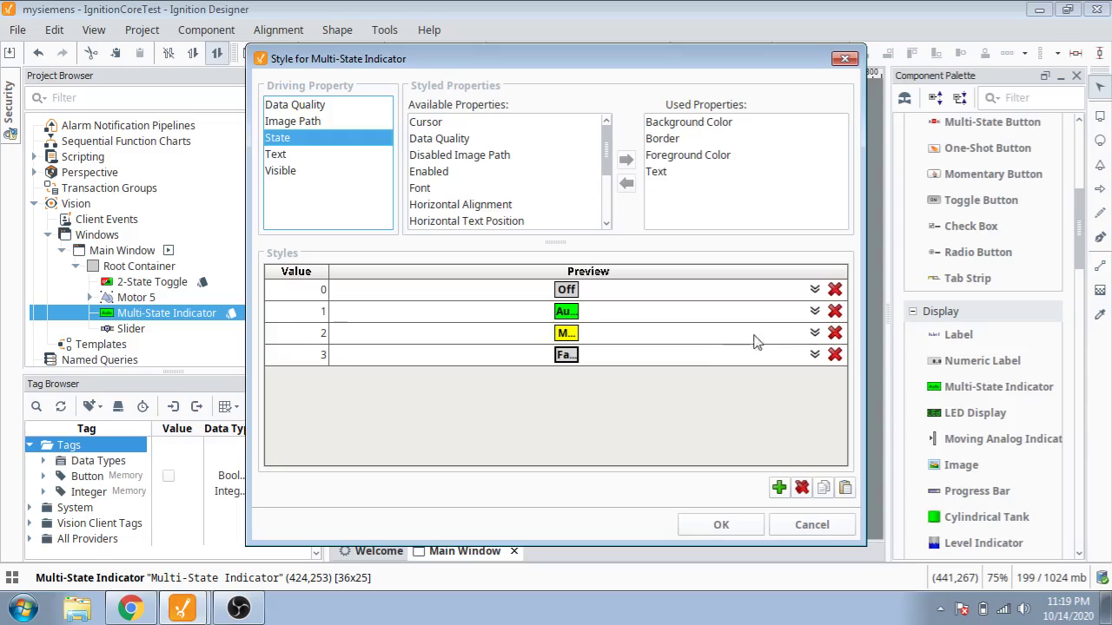
left_click(834, 333)
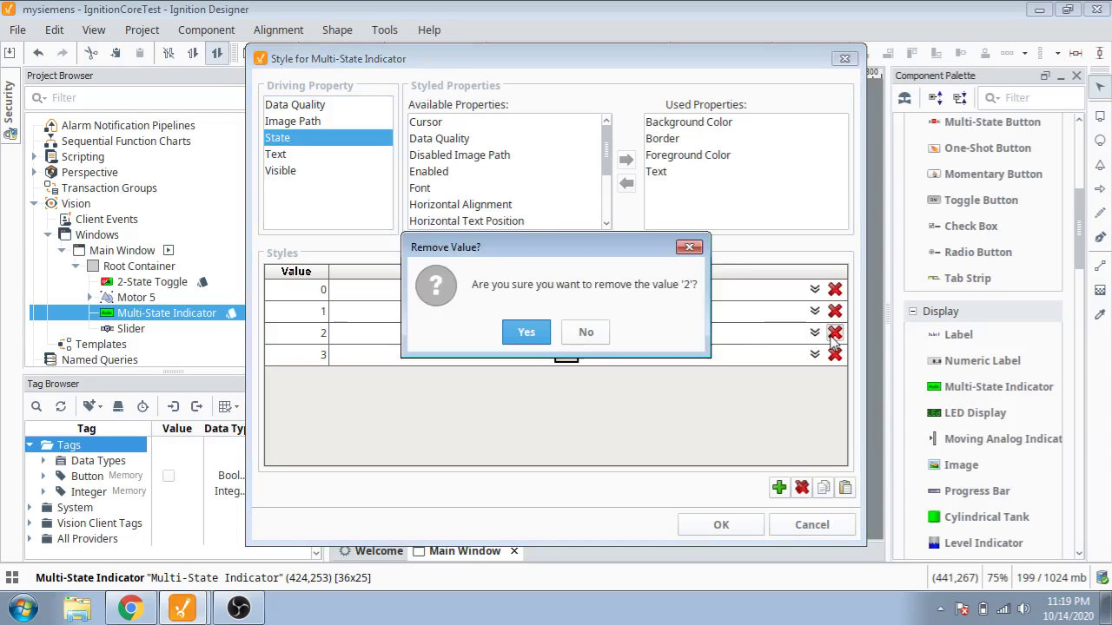
left_click(543, 335)
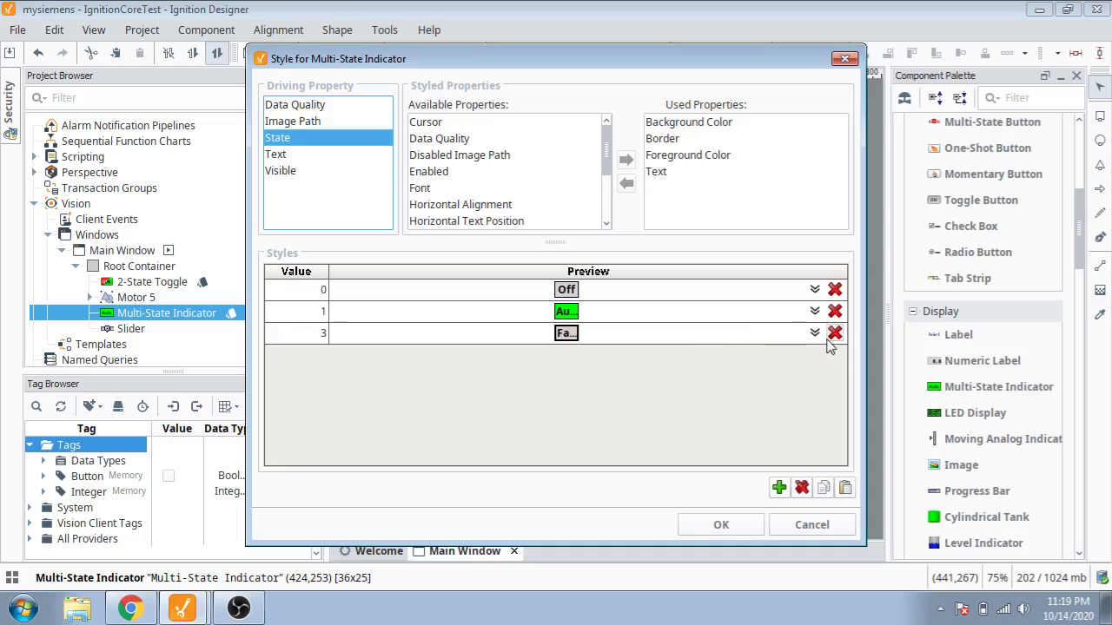
left_click(832, 338)
left_click(523, 334)
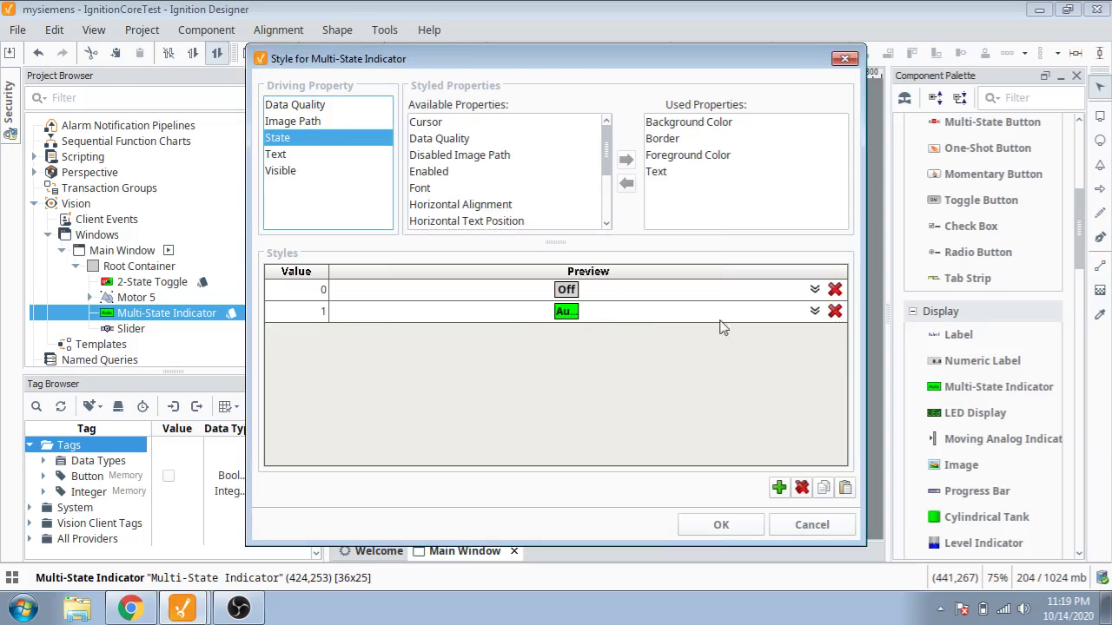
left_click(815, 312)
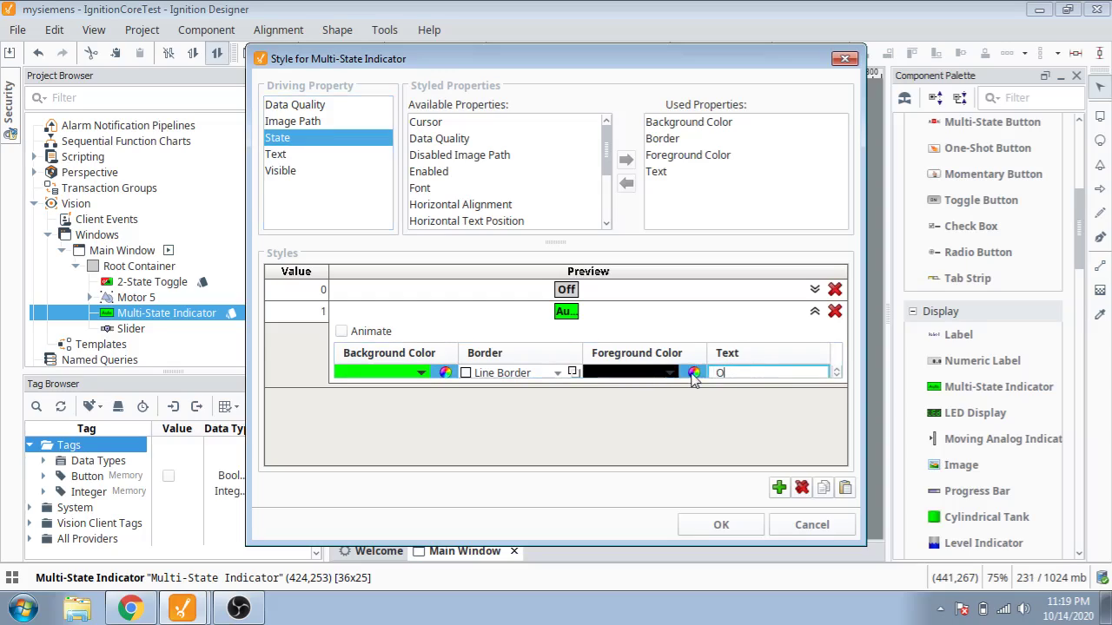
left_click(723, 523)
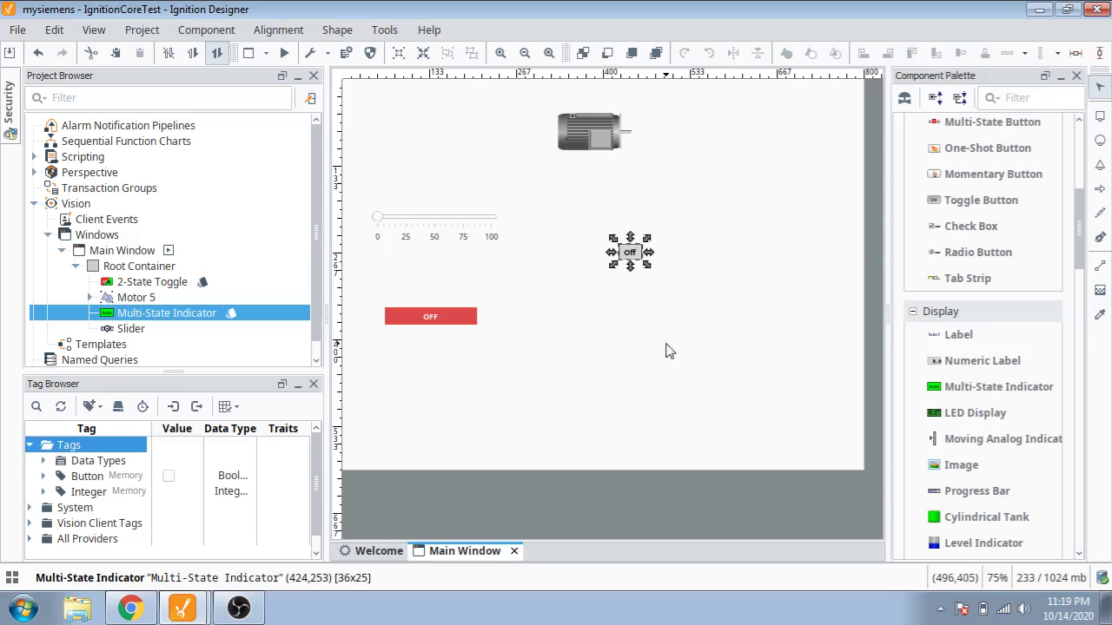
left_click_drag(635, 258, 617, 145)
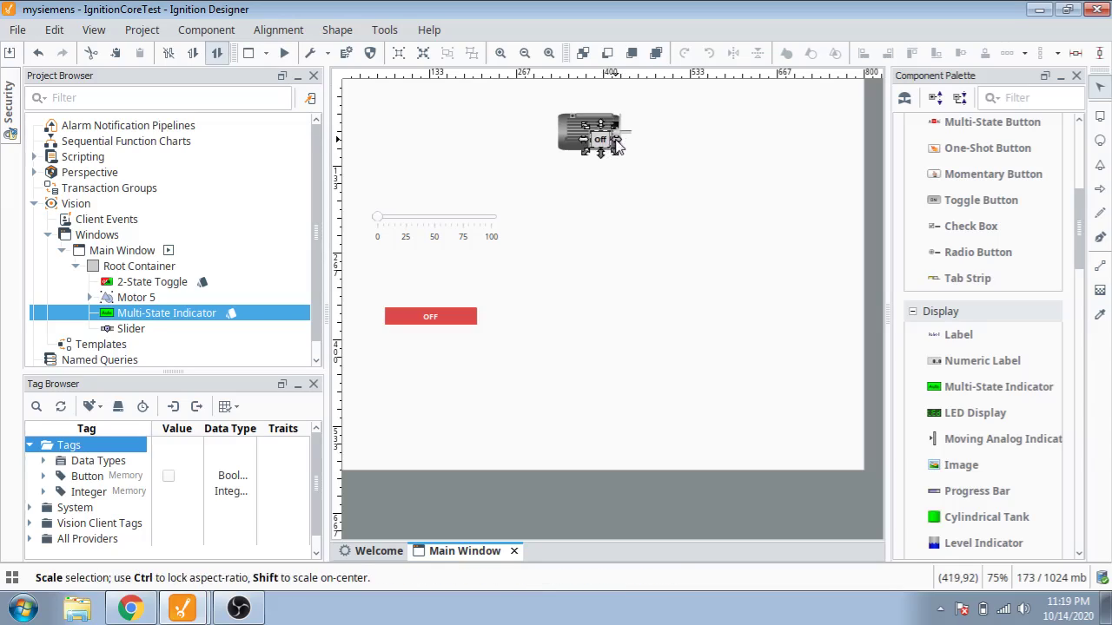
Bind the Button tag to the 2-State Toggle and the motor's Multi-State Indicator
left_click(625, 192)
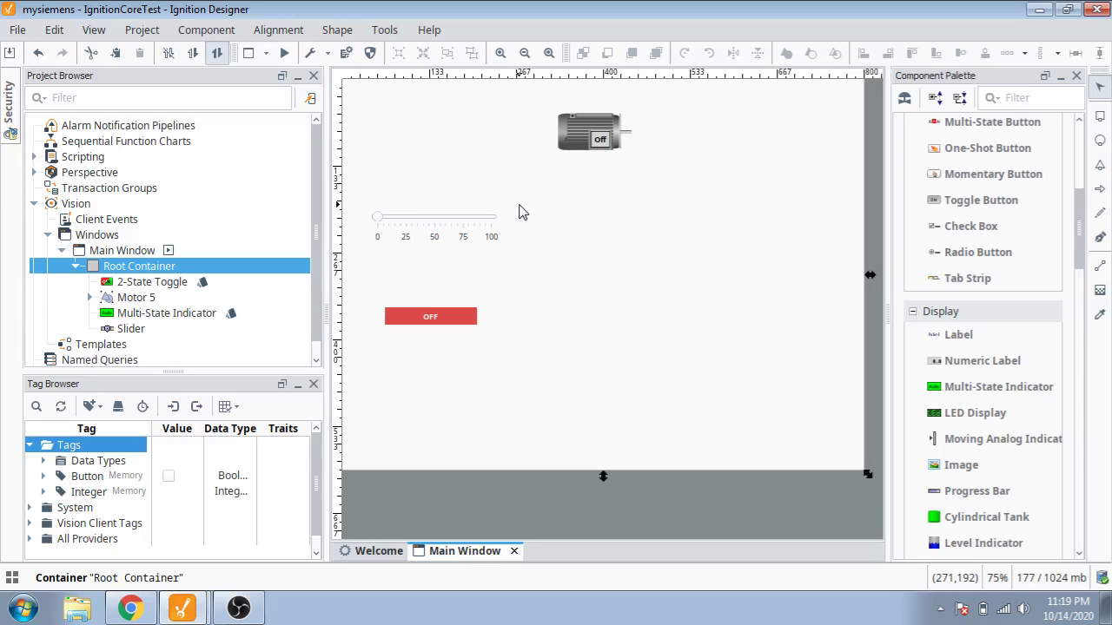
left_click(87, 476)
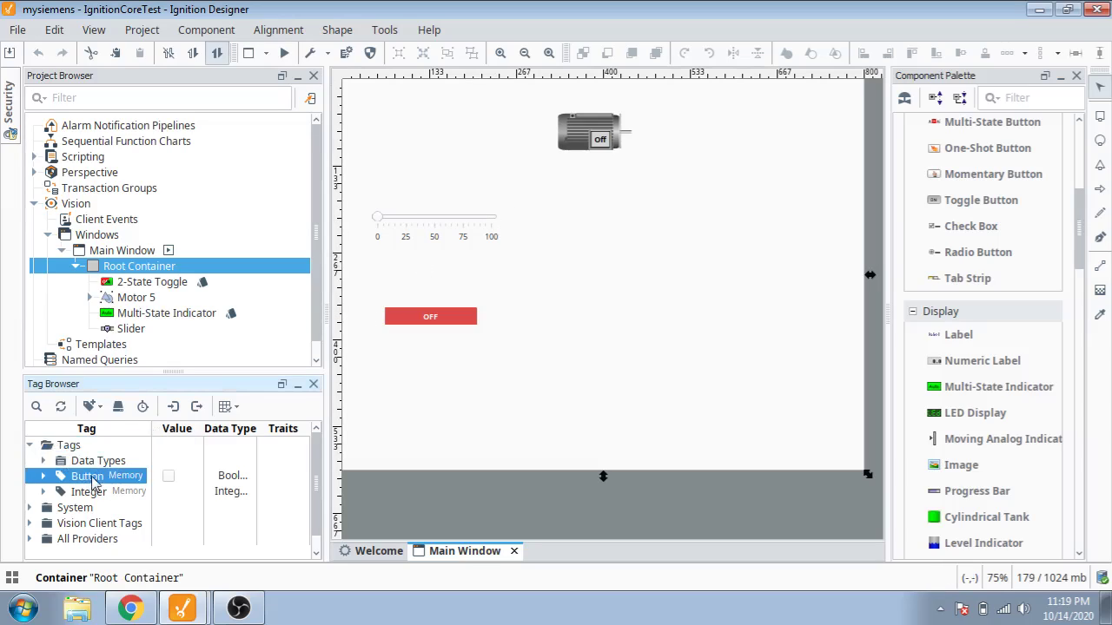
left_click_drag(94, 480, 434, 318)
left_click_drag(100, 482, 601, 139)
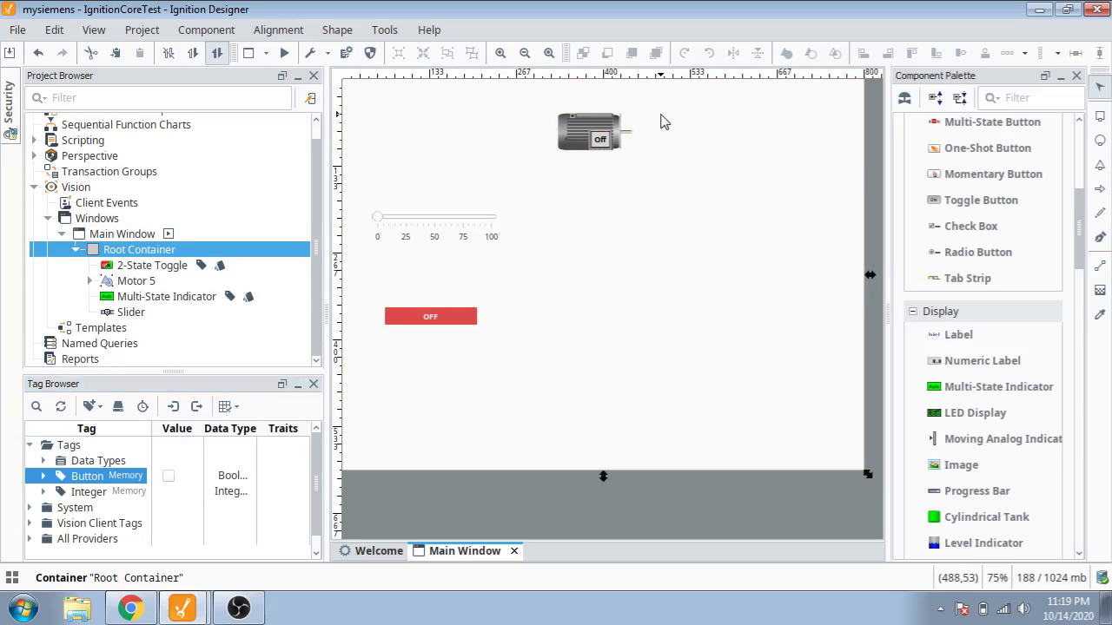
Group Motor 5 and the Multi-State Indicator together
left_click_drag(661, 120, 563, 161)
right_click(575, 132)
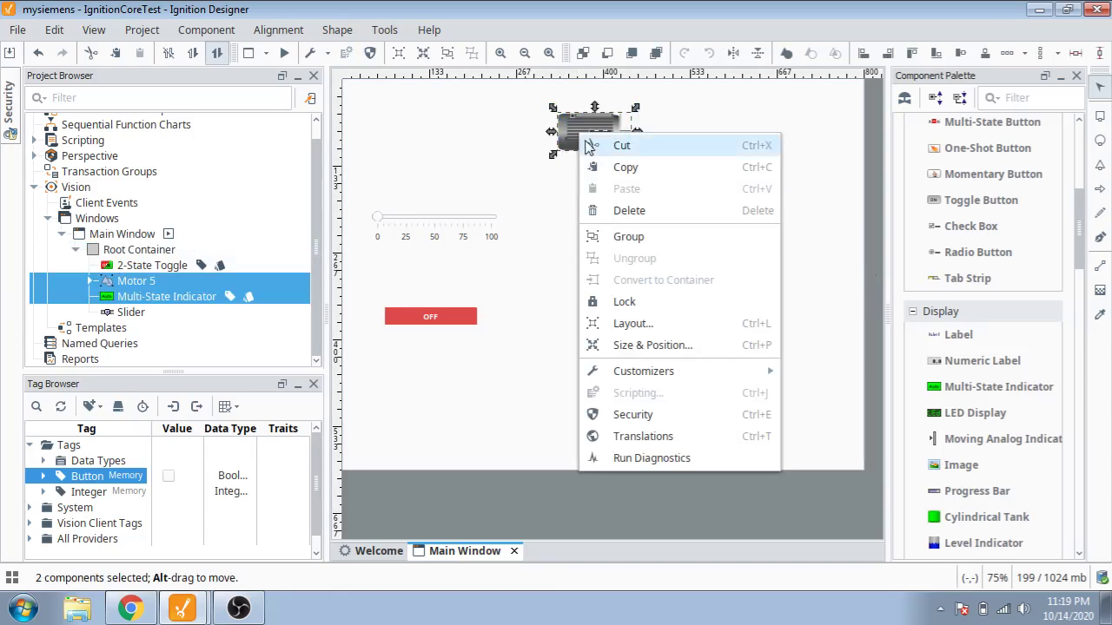
left_click(620, 241)
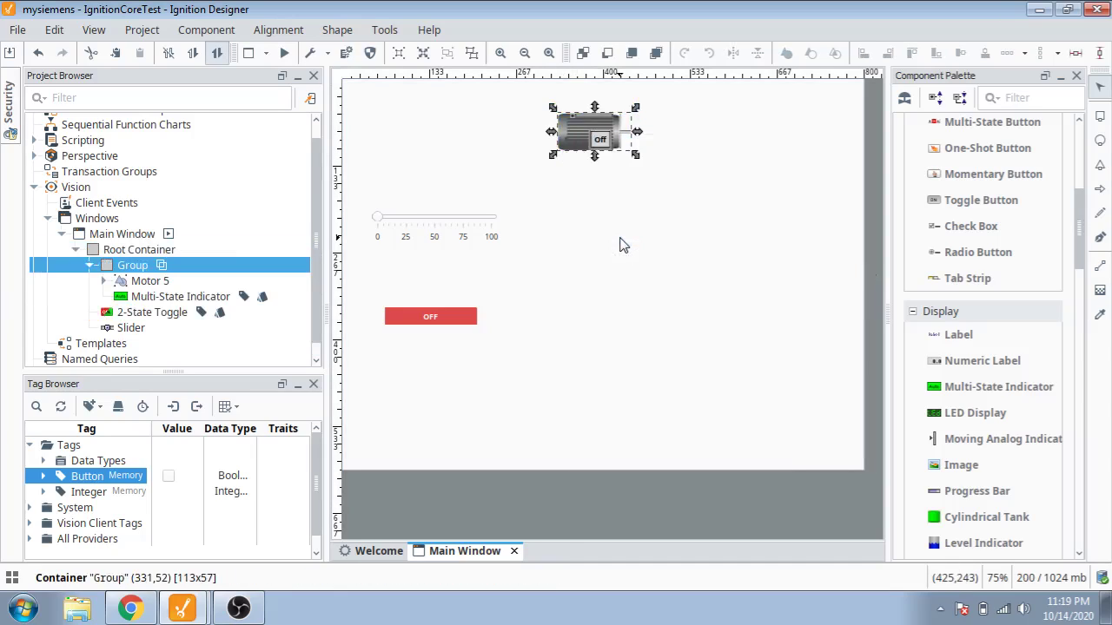
left_click(904, 98)
Add Tank 2 from Symbol Factory's Tanks and enlarge it to 154x229
left_click_drag(569, 424, 725, 82)
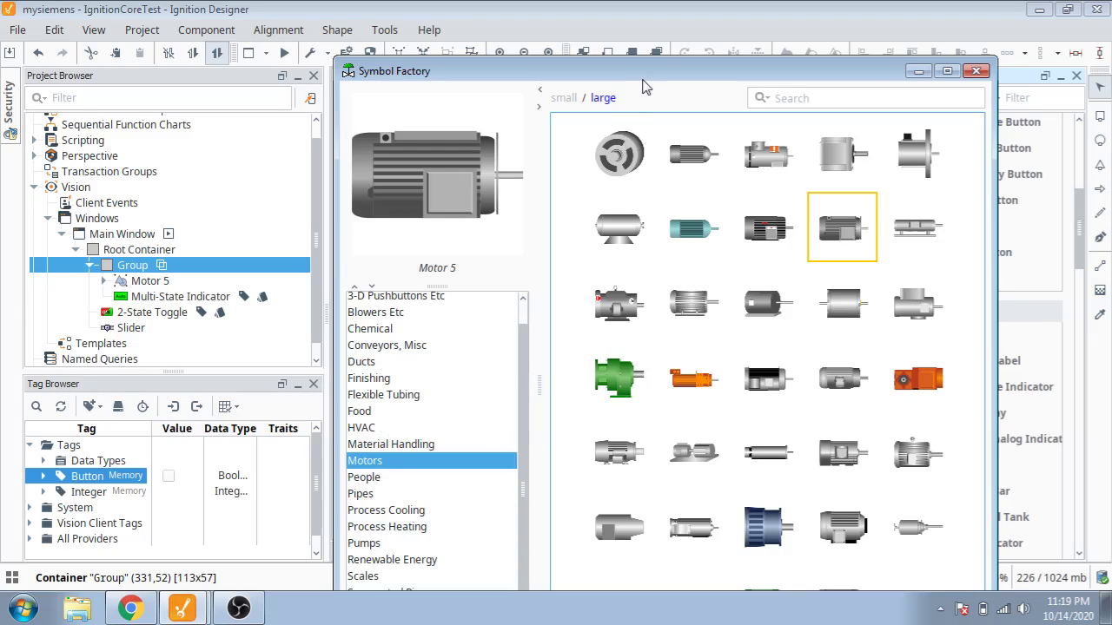
left_click_drag(644, 87, 649, 365)
left_click(379, 571)
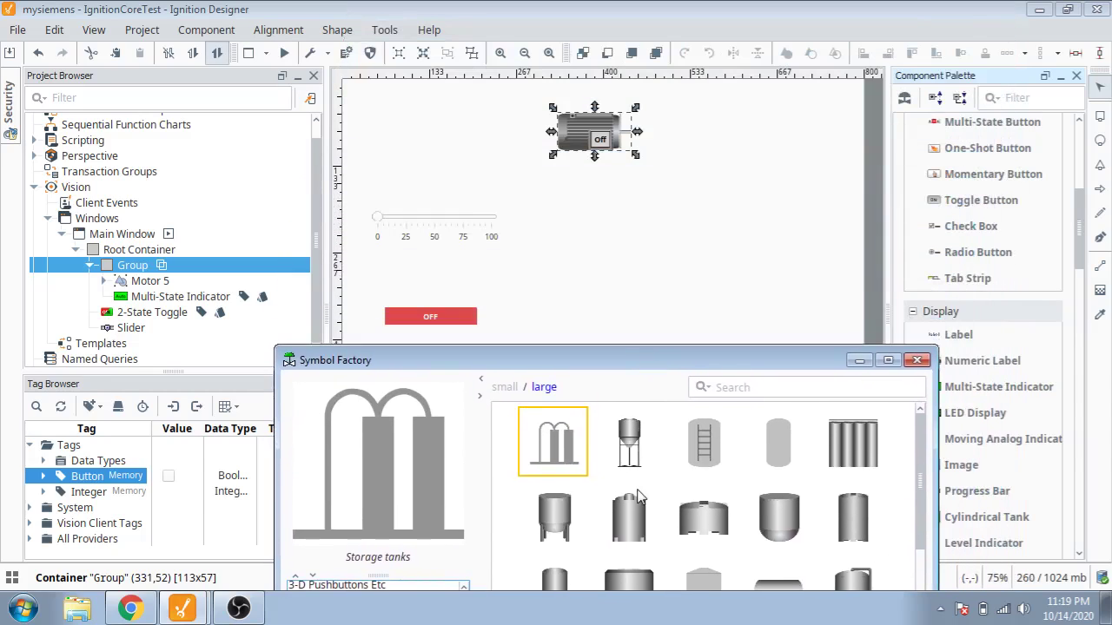
left_click_drag(632, 588, 609, 275)
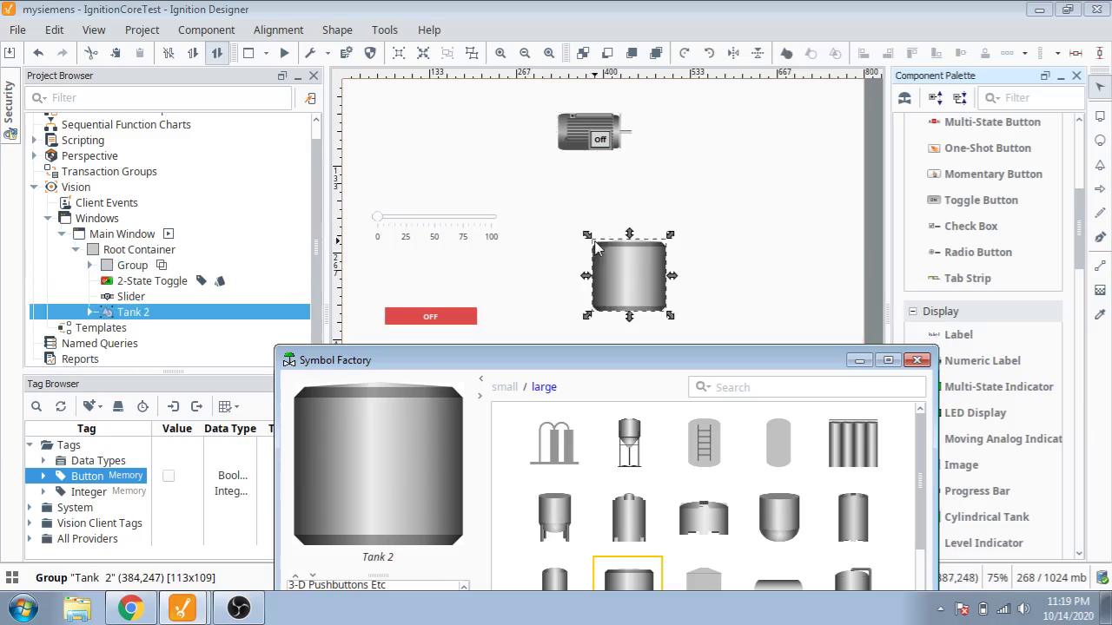
left_click(918, 359)
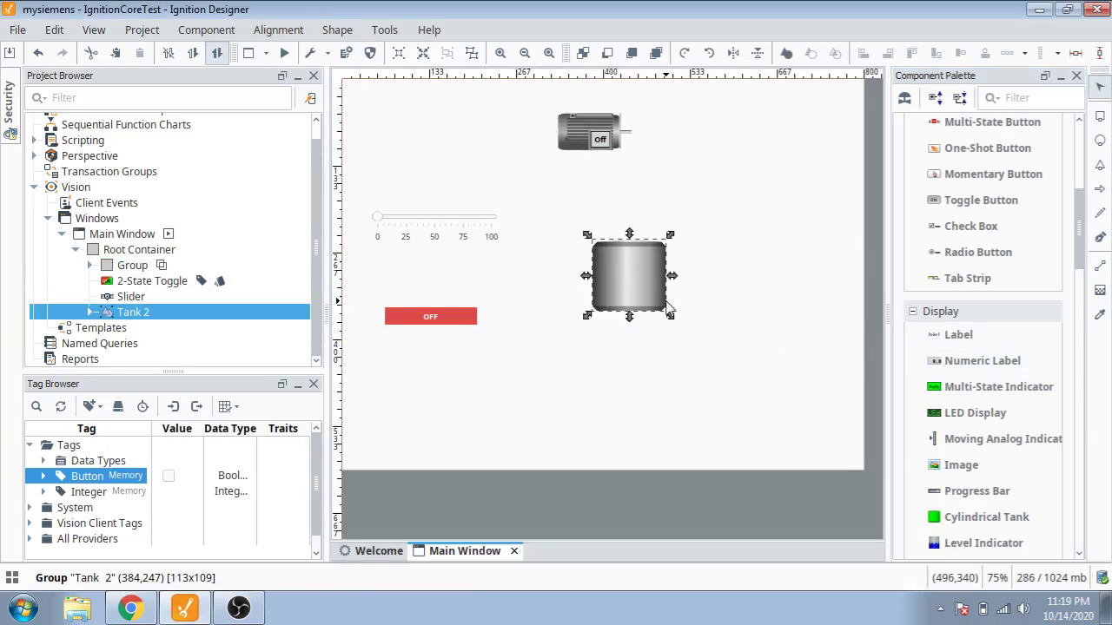
left_click_drag(670, 328, 613, 317)
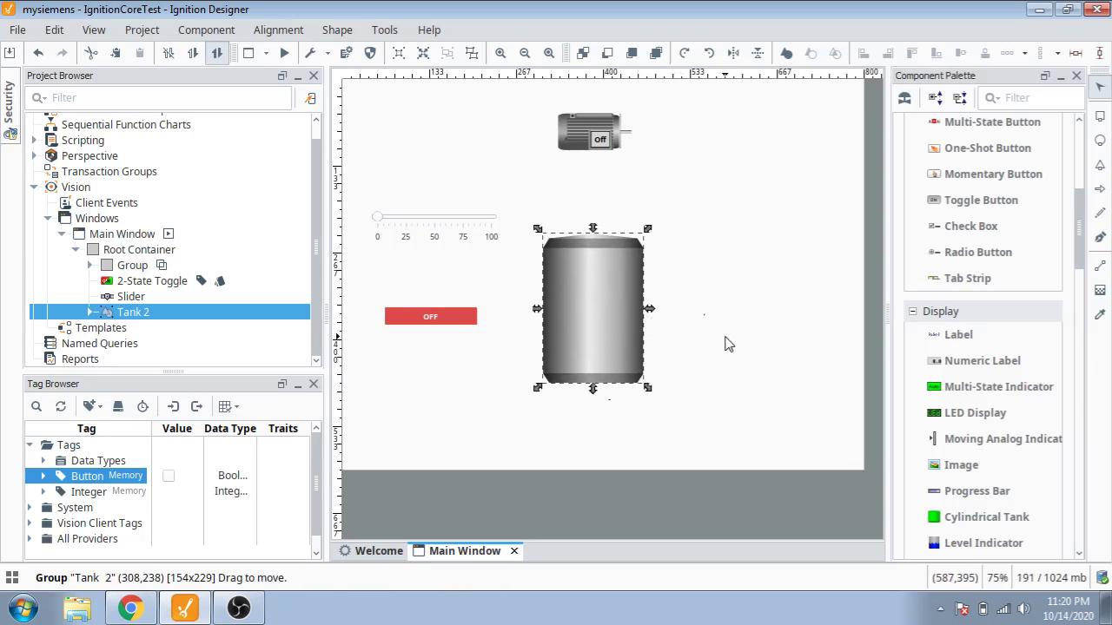
Draw a zigzag straight-line path and move it onto Tank 2
left_click(1099, 236)
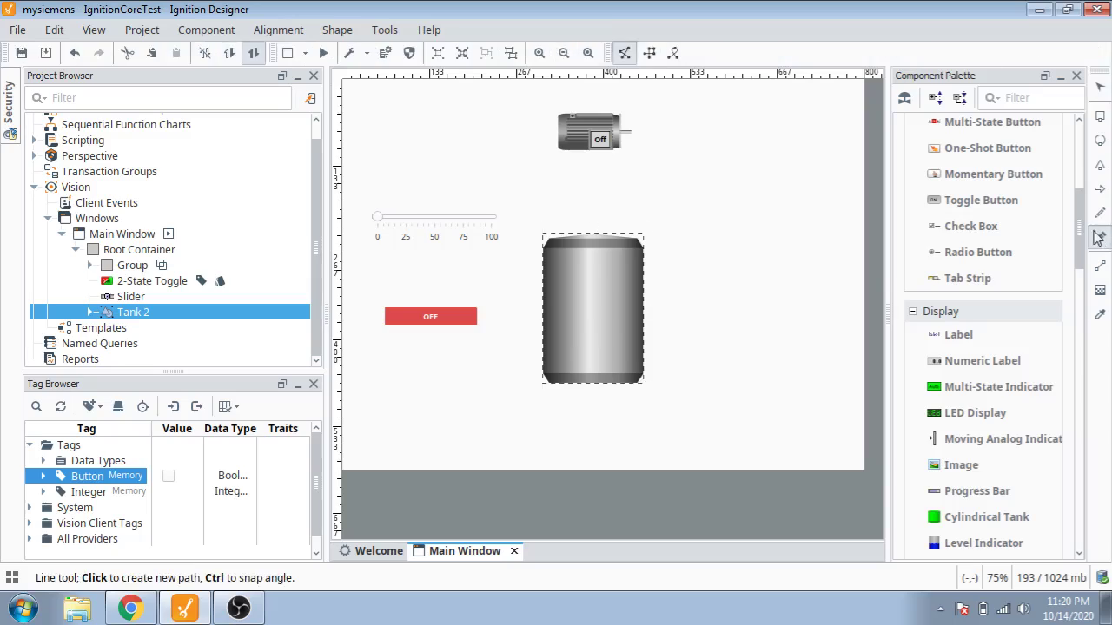
left_click(748, 242)
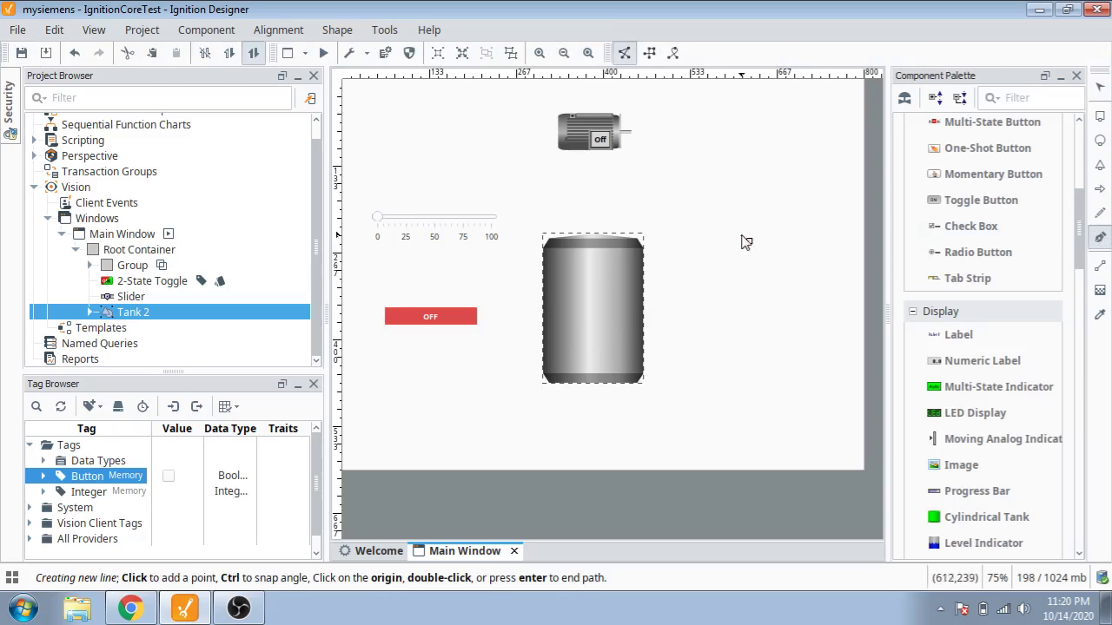
left_click(740, 311)
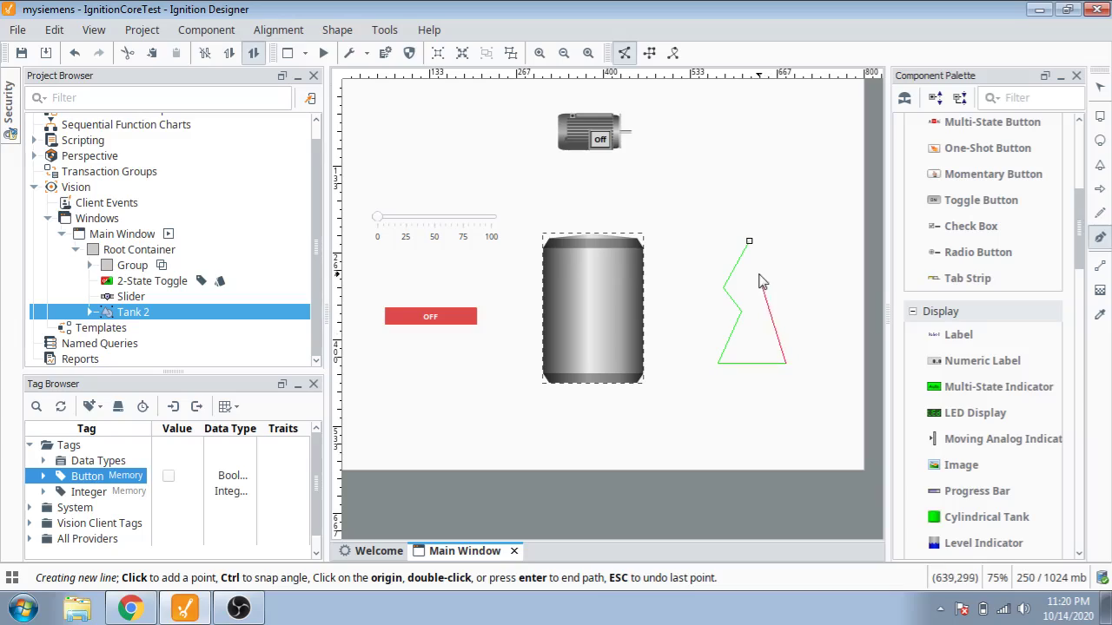
left_click(750, 242)
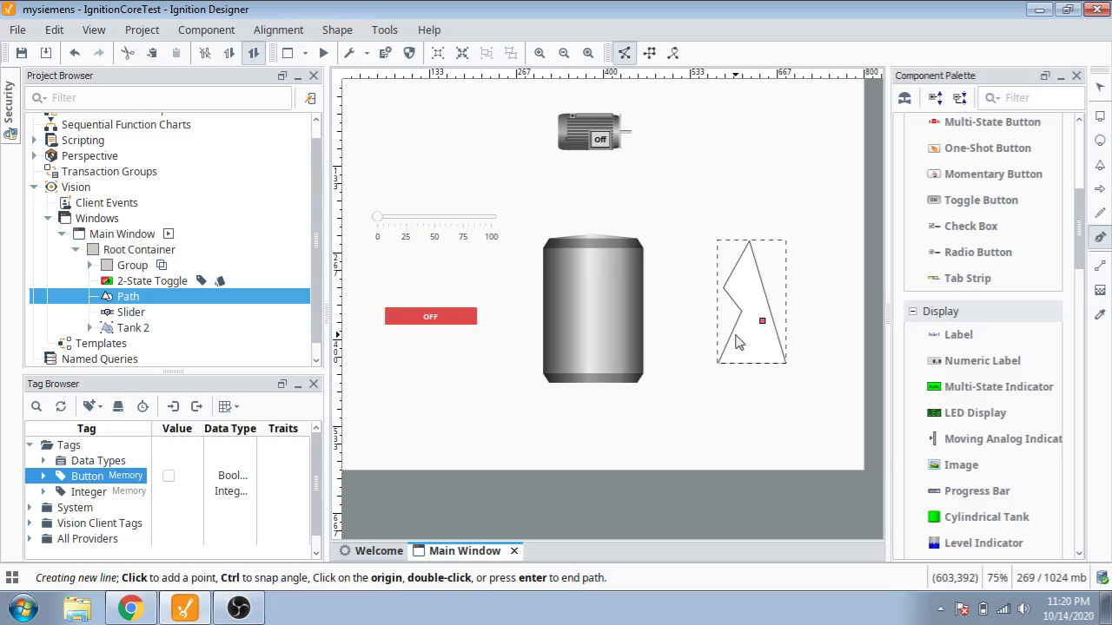
right_click(775, 344)
left_click(725, 337)
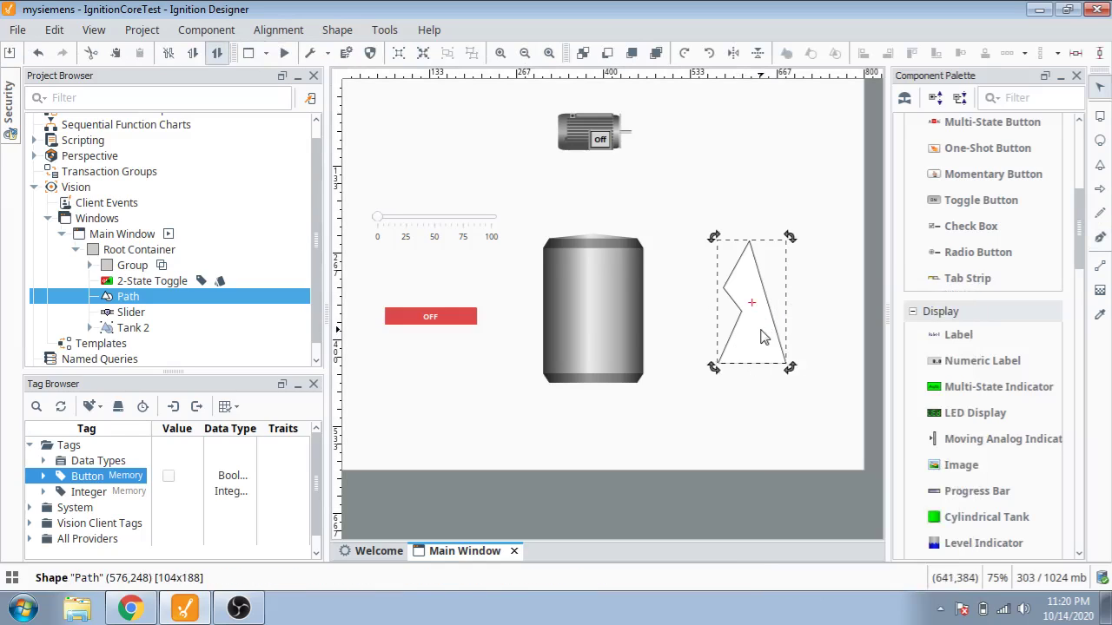
left_click_drag(725, 337, 610, 345)
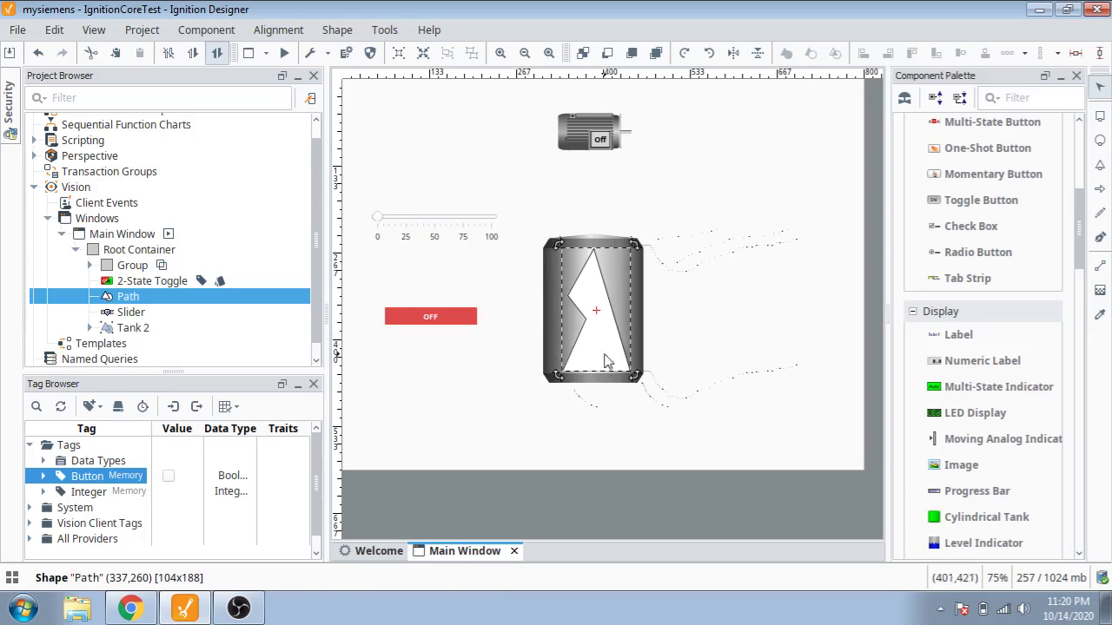
Subtract the path from Tank 2 with Shape > Difference and move the tank to 371,199
left_click(555, 327)
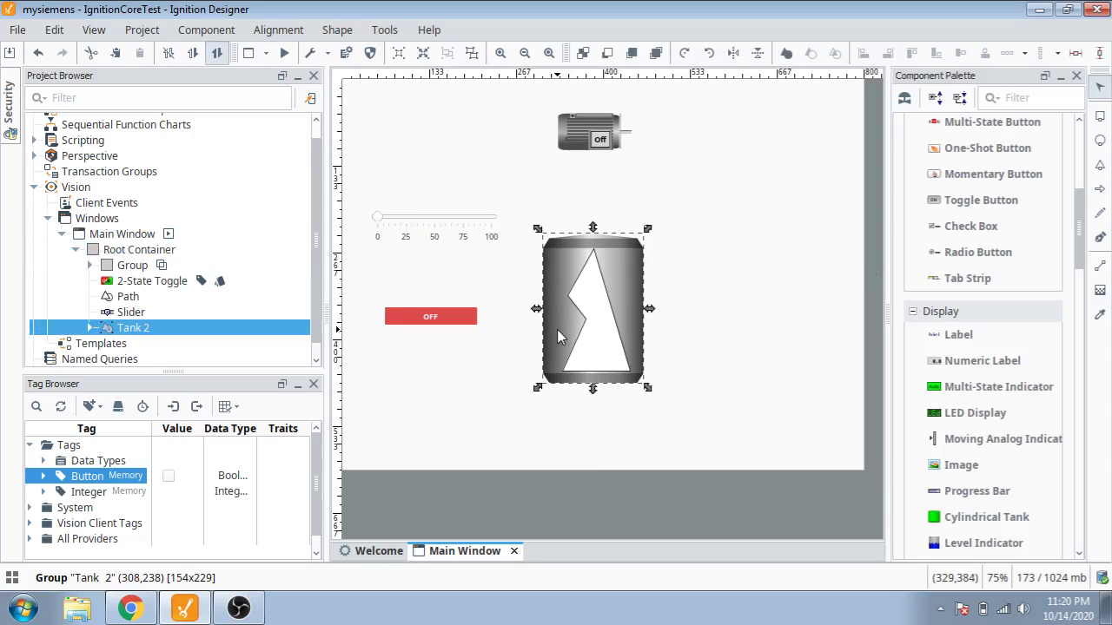
left_click(602, 347, "shift")
left_click(337, 30)
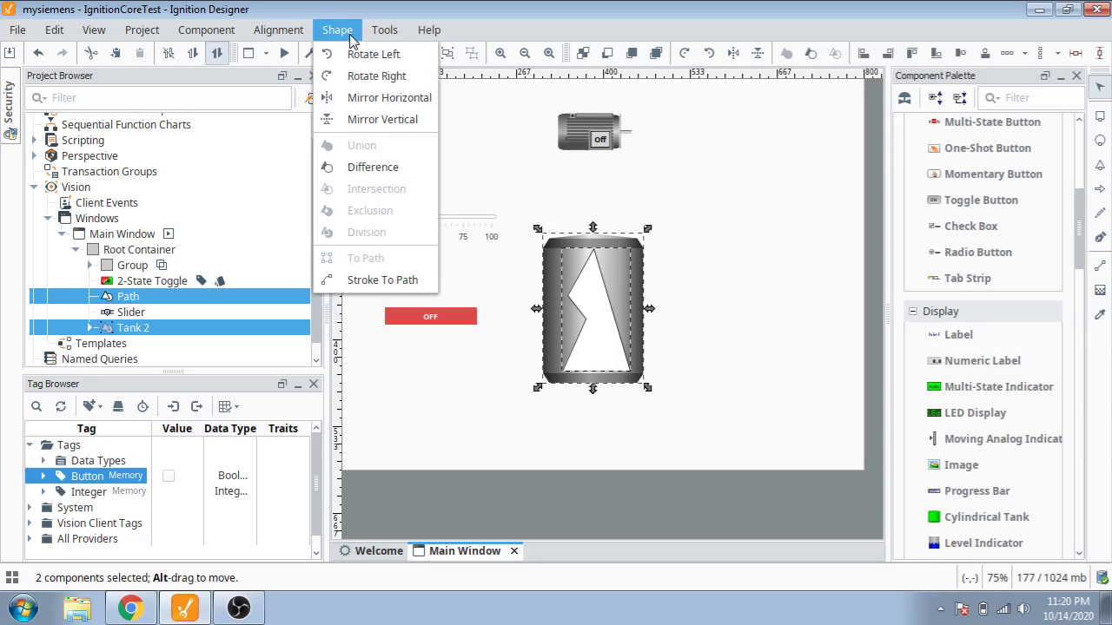
left_click(365, 167)
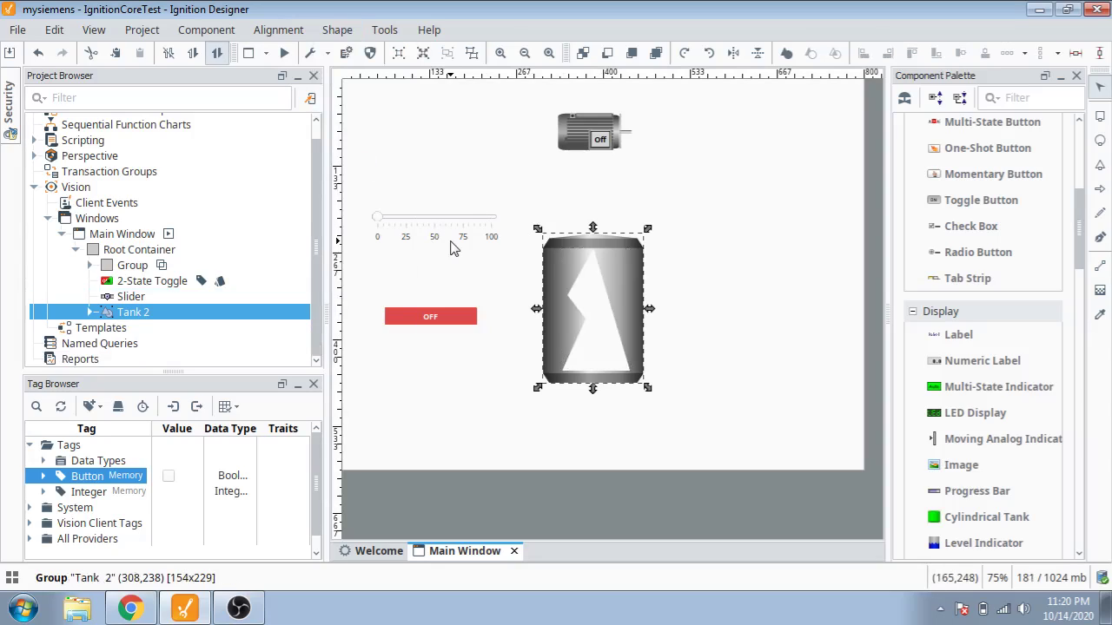
left_click_drag(552, 279, 599, 259)
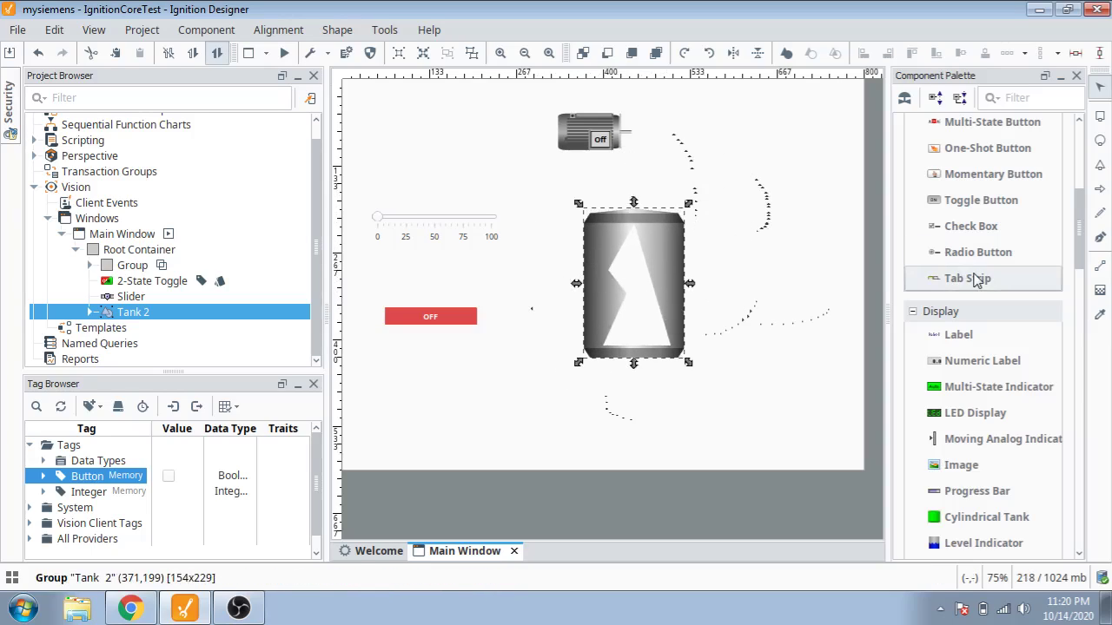
Draw a Level Indicator beside the tank and bind it to the Integer tag
left_click_drag(1081, 252, 1081, 282)
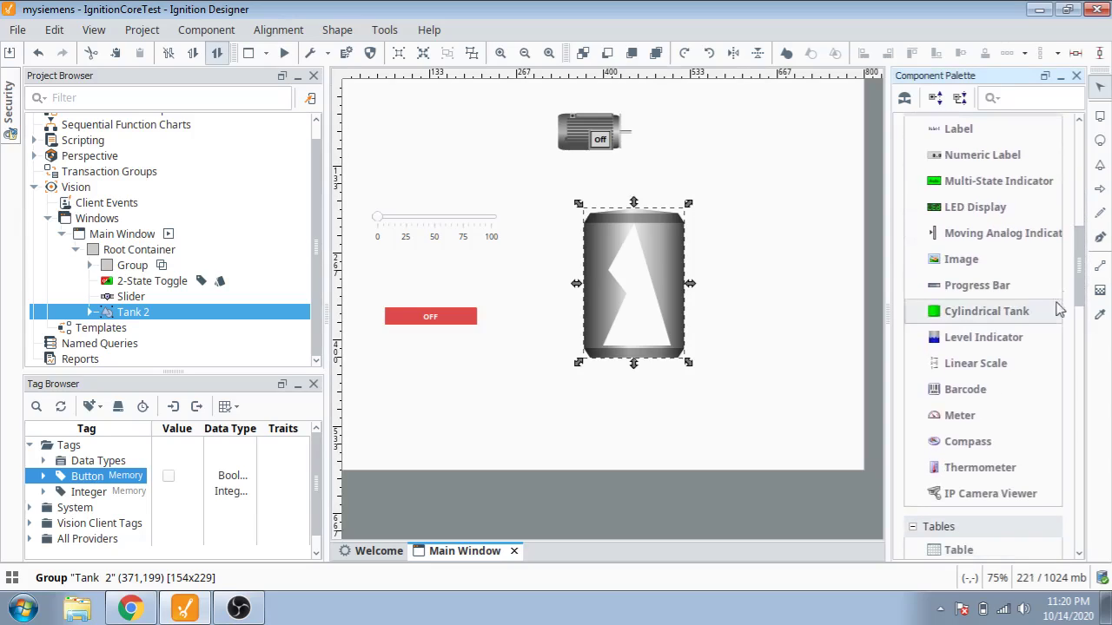
left_click(1042, 337)
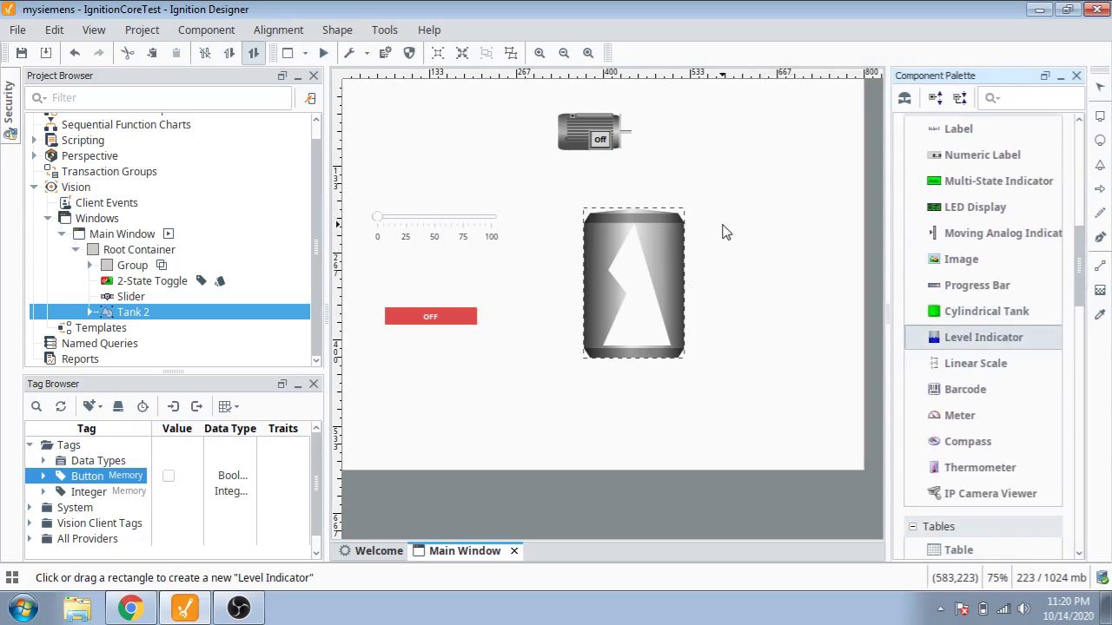
left_click_drag(721, 224, 765, 324)
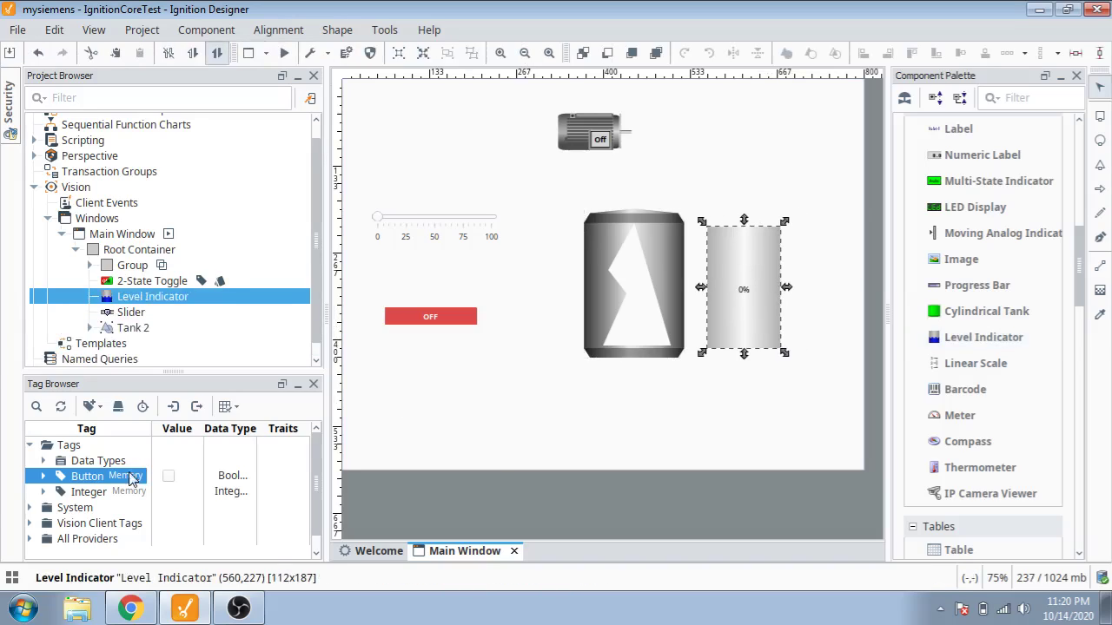
left_click_drag(95, 492, 726, 309)
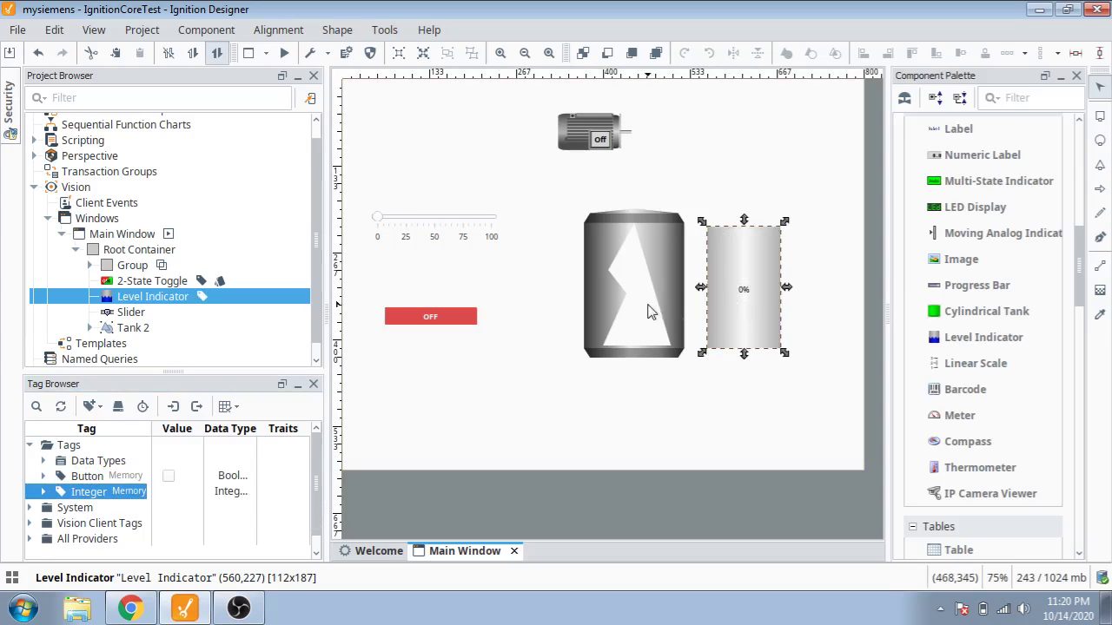
Move Tank 2 over the level indicator, bring the tank forward, and rebind Integer
left_click_drag(613, 295, 721, 297)
left_click(728, 279)
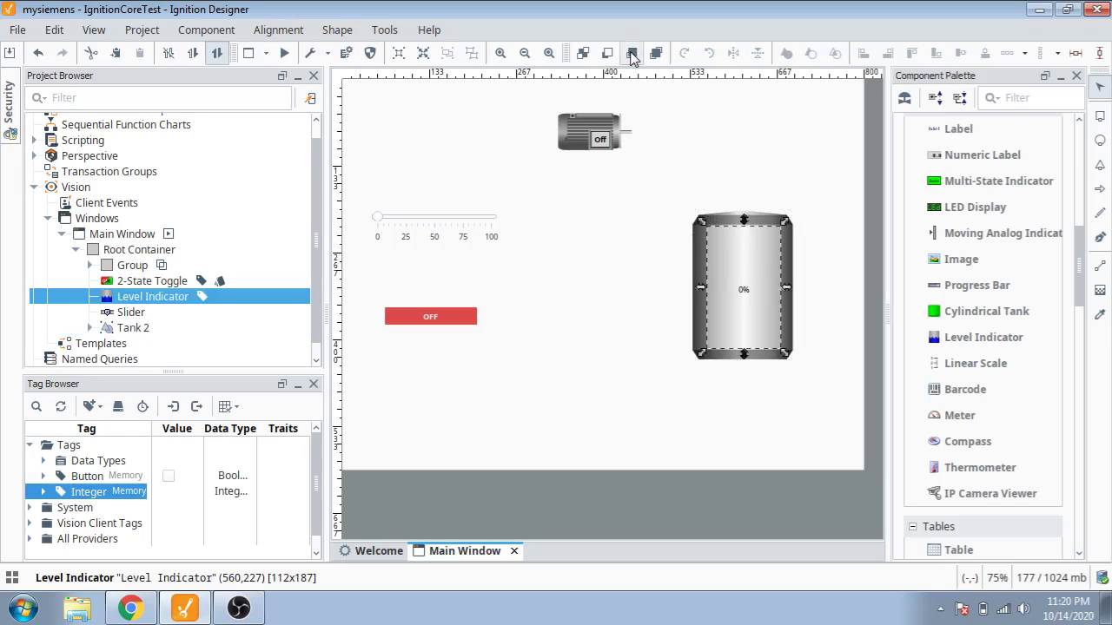
left_click(699, 264)
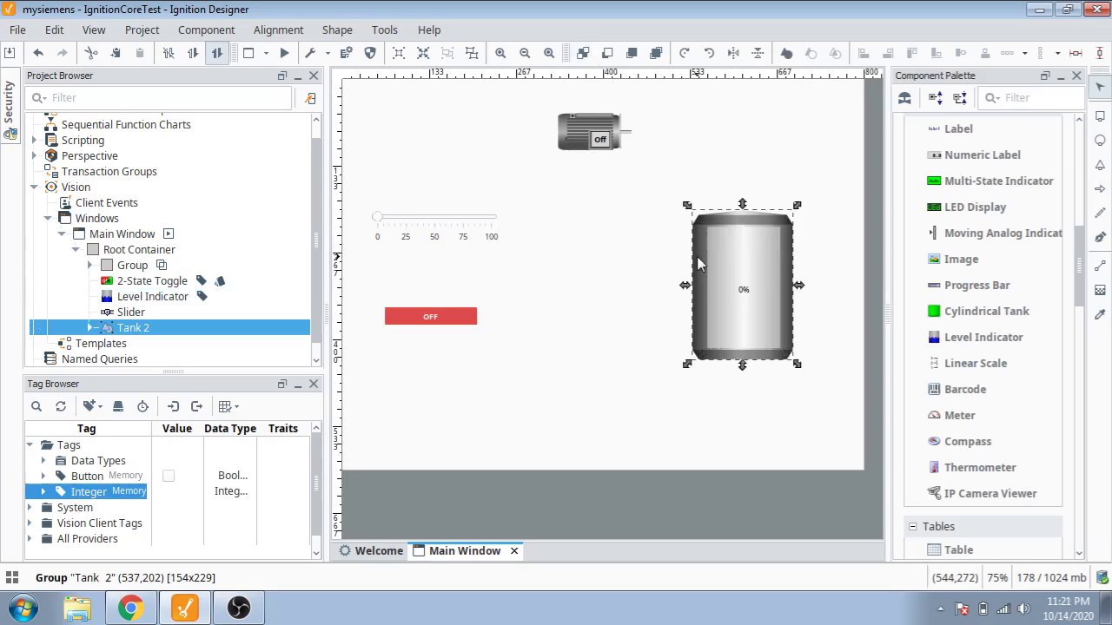
left_click(630, 54)
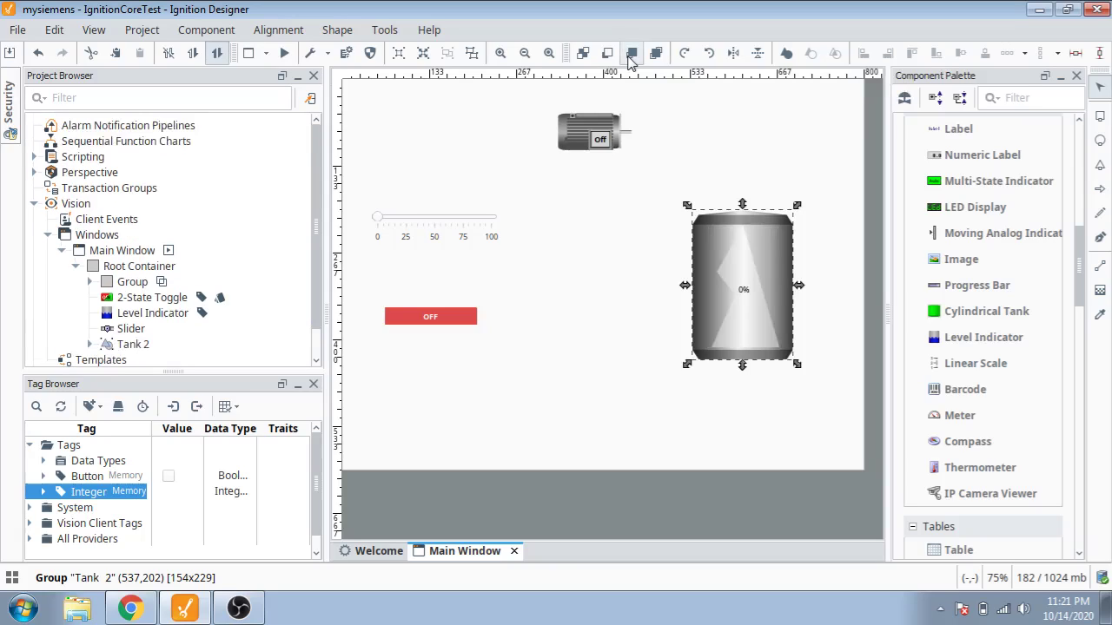
left_click(789, 402)
left_click(744, 301)
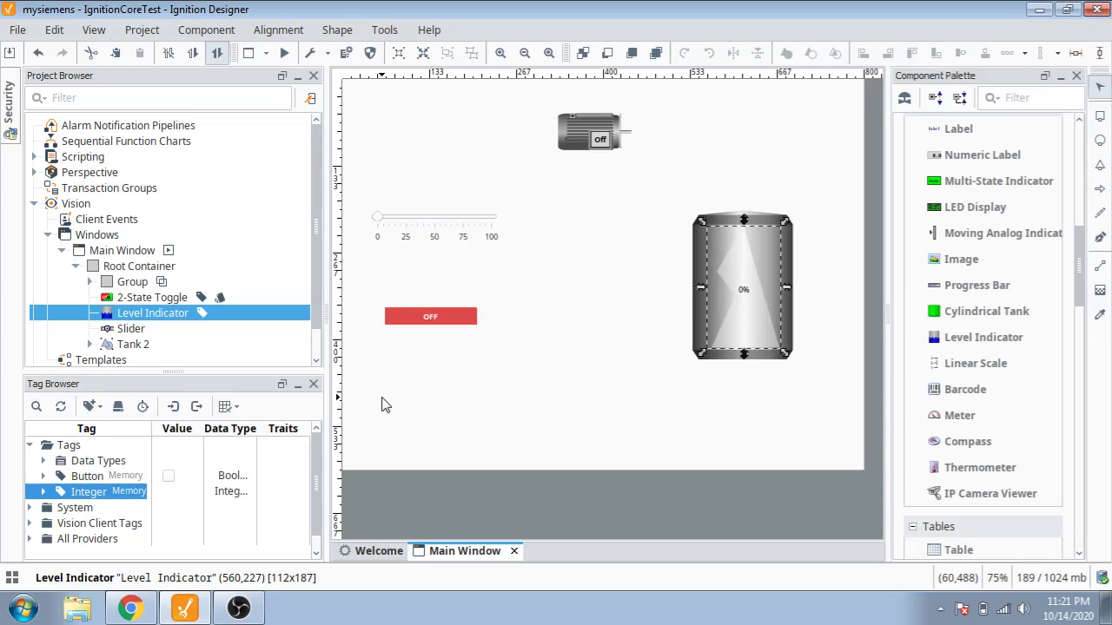
left_click_drag(122, 502, 741, 341)
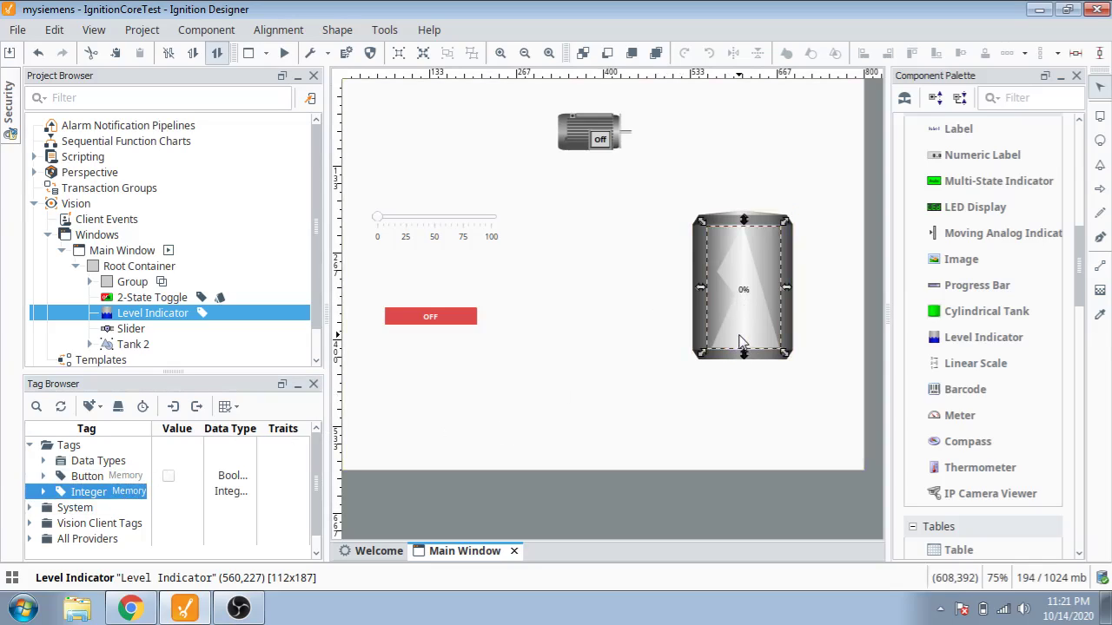
Select the tank and level indicator together and group them as Group 1
left_click(684, 352)
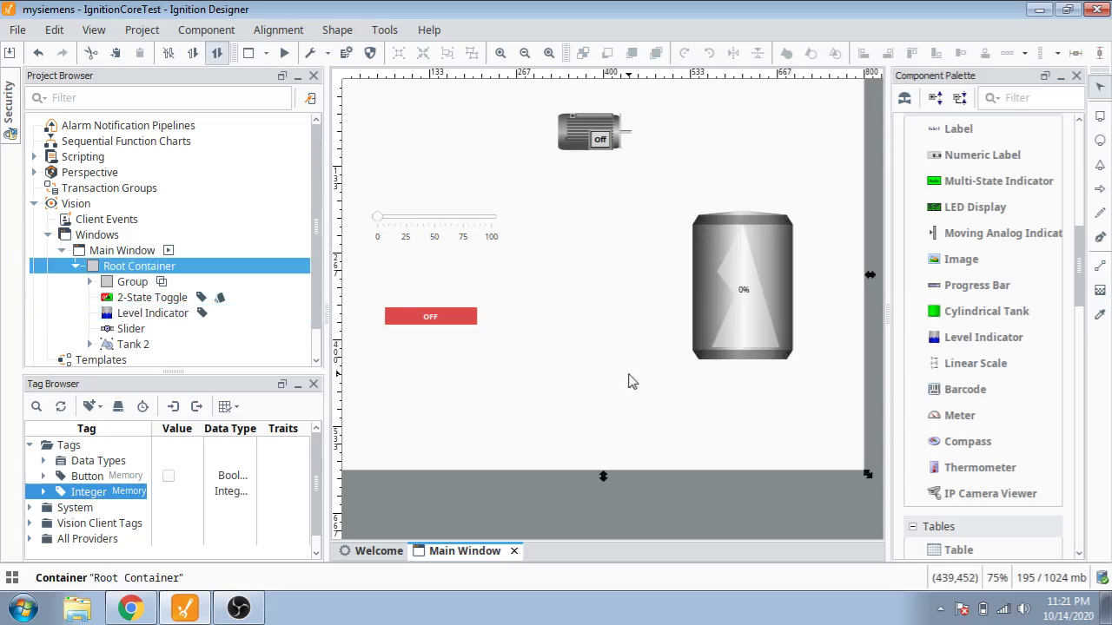
left_click(707, 302)
left_click(759, 304)
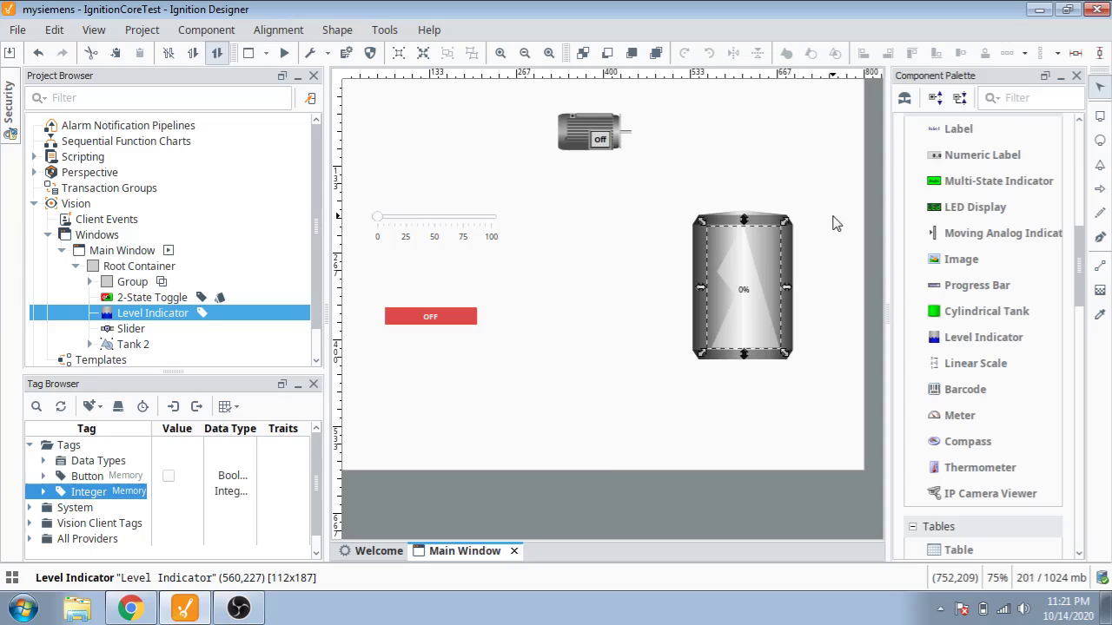
left_click_drag(831, 217, 702, 335)
right_click(703, 335)
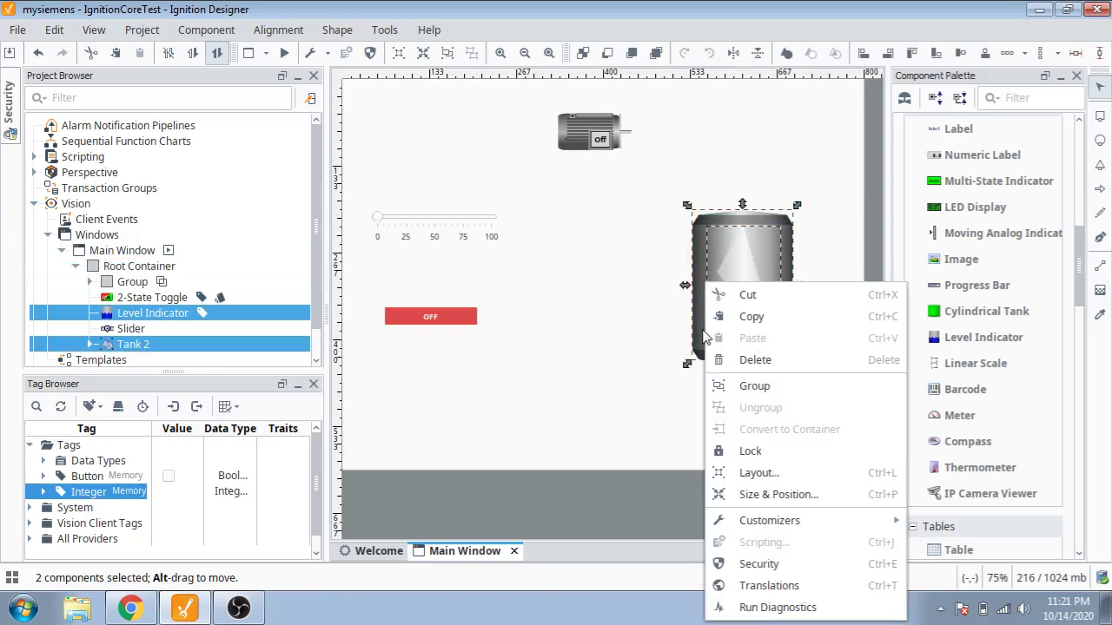
left_click(747, 392)
left_click(629, 391)
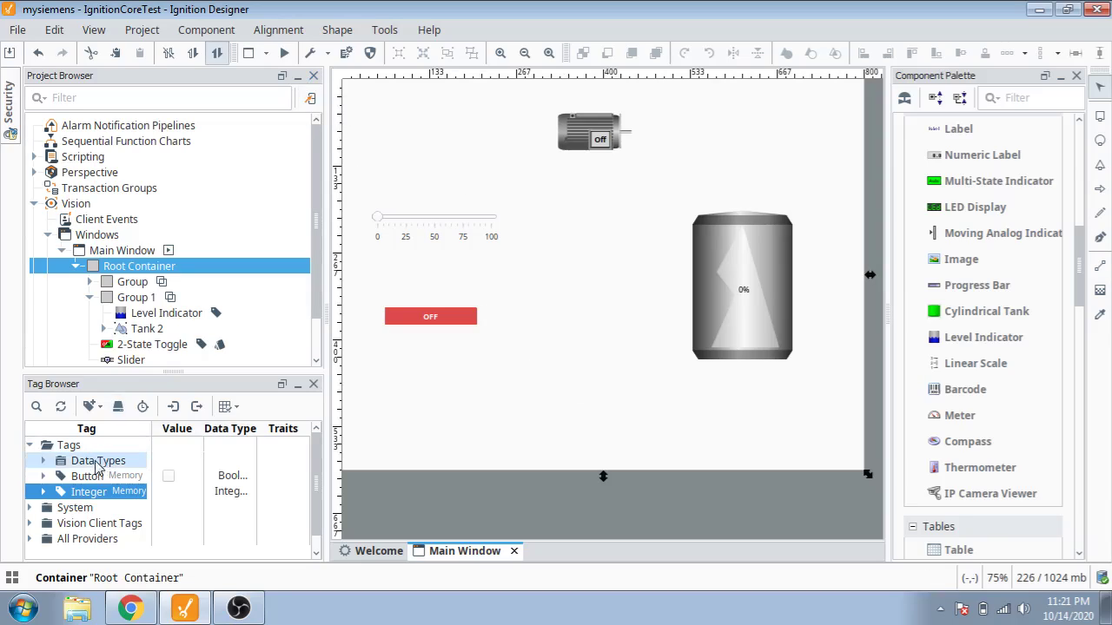
left_click_drag(79, 491, 428, 218)
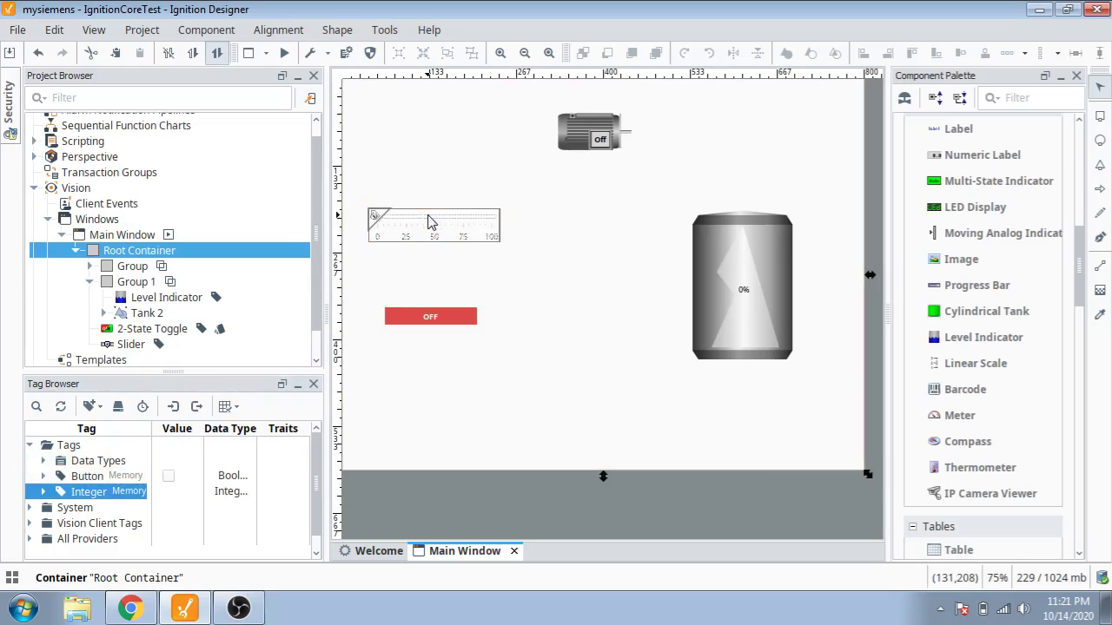
In preview, toggle the motor on and off and slide the tank level to 100%
left_click(284, 53)
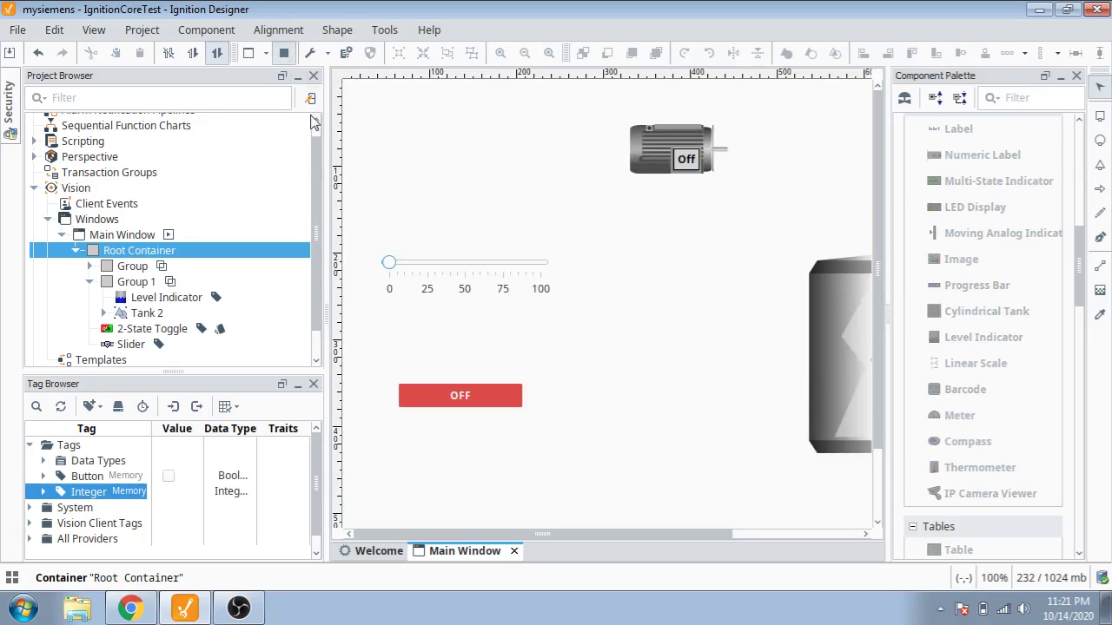
left_click(495, 403)
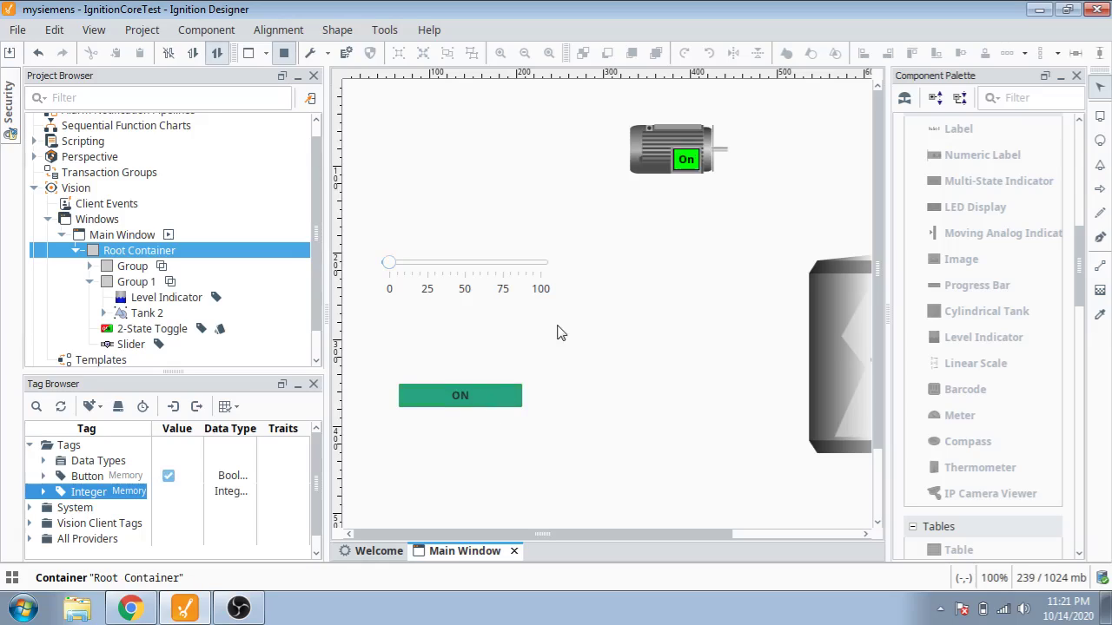
left_click(493, 406)
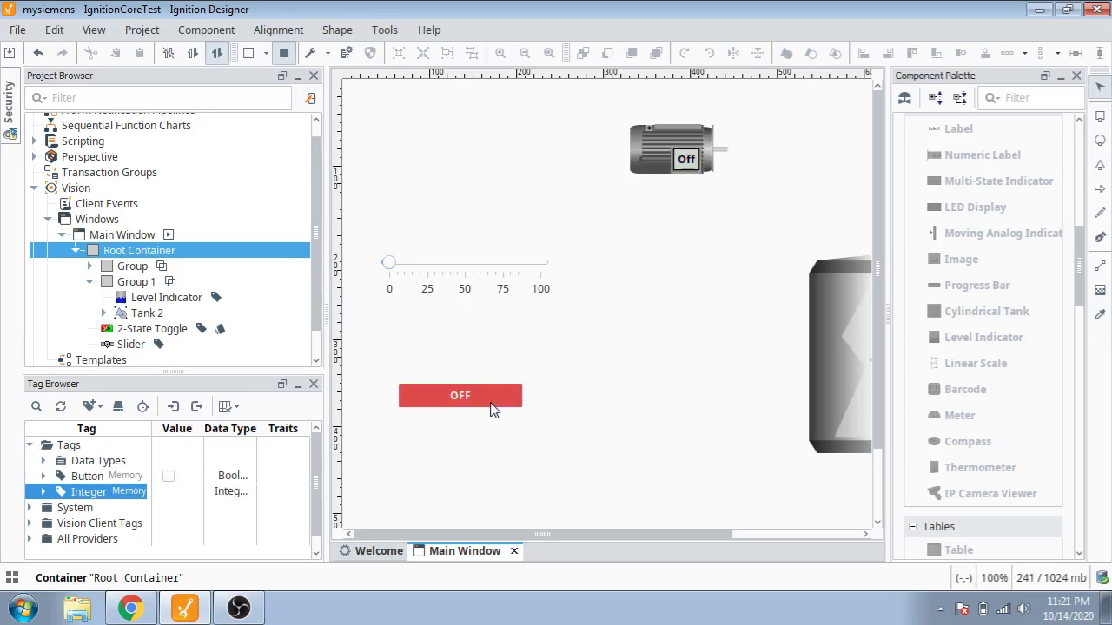
mouse_move(546, 532)
left_mouse_down()
mouse_move(583, 532)
mouse_move(564, 532)
left_mouse_up()
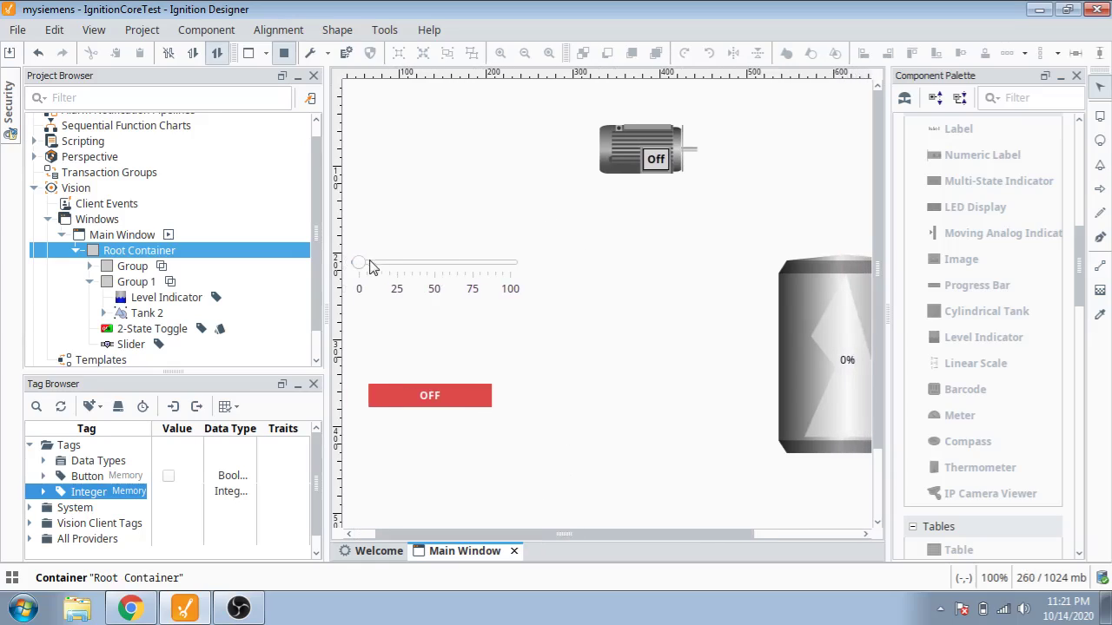
left_click_drag(360, 263, 514, 265)
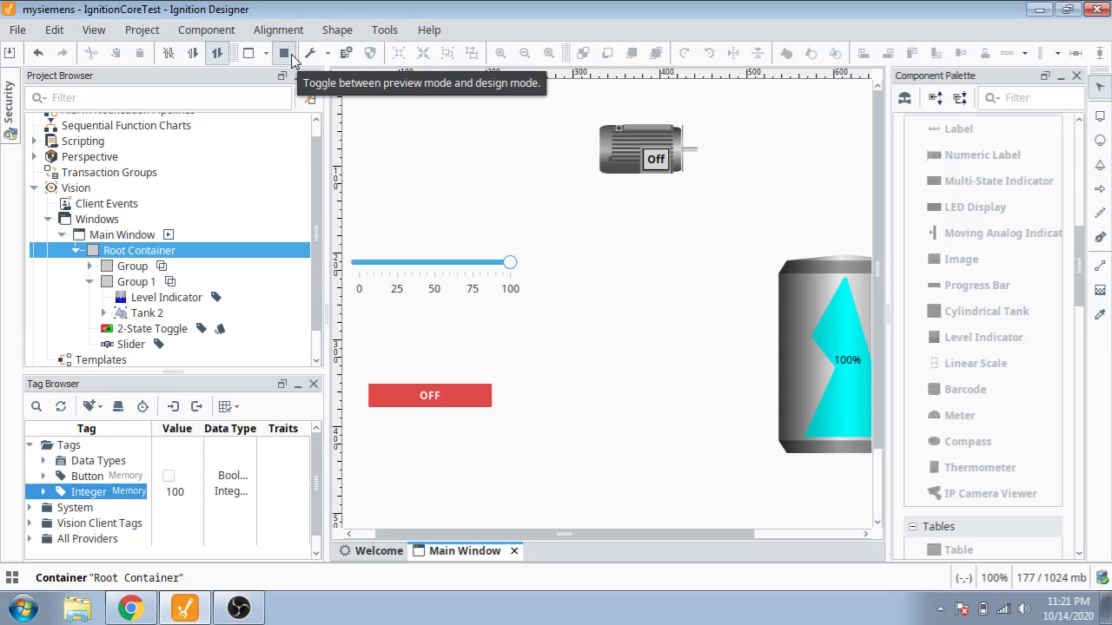
Save the project, stop the preview, and switch back to OBS Studio
key("ctrl+s")
left_click(291, 54)
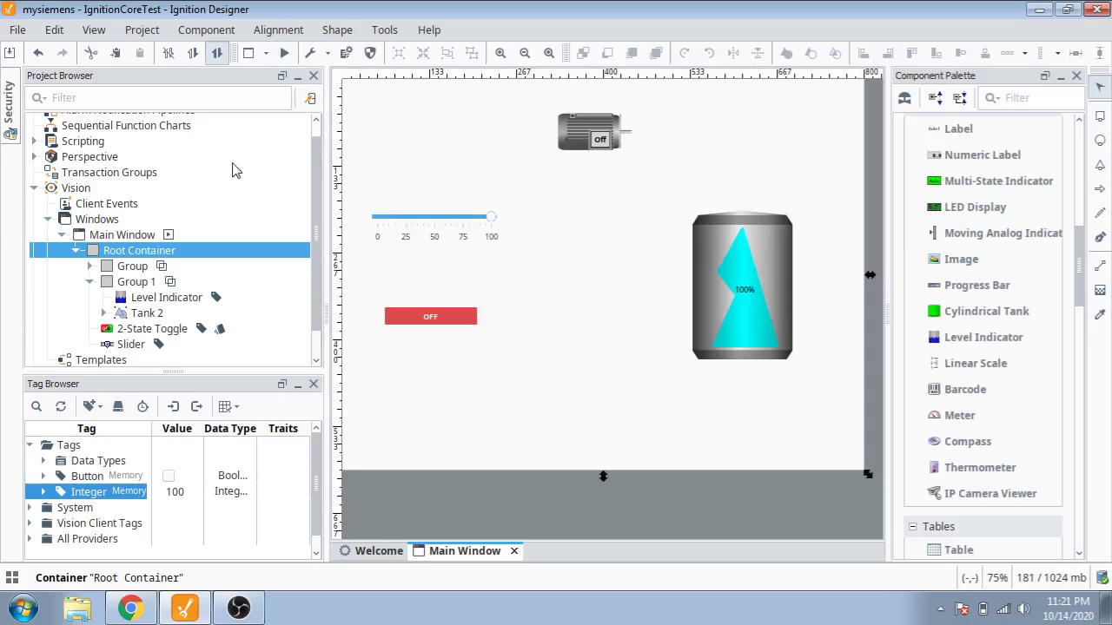
left_click(238, 608)
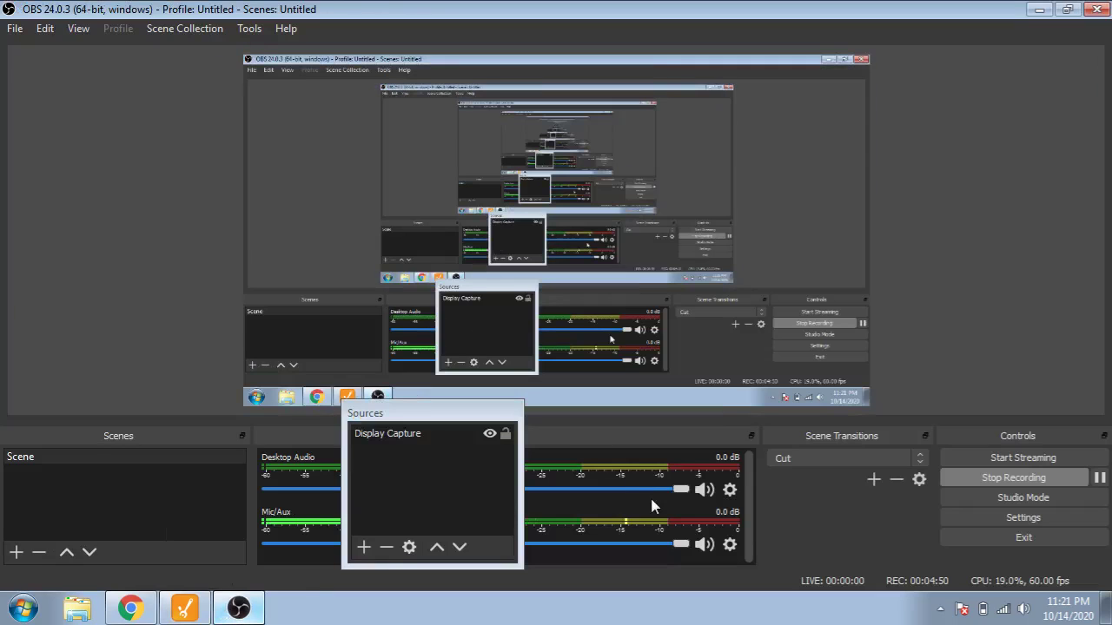